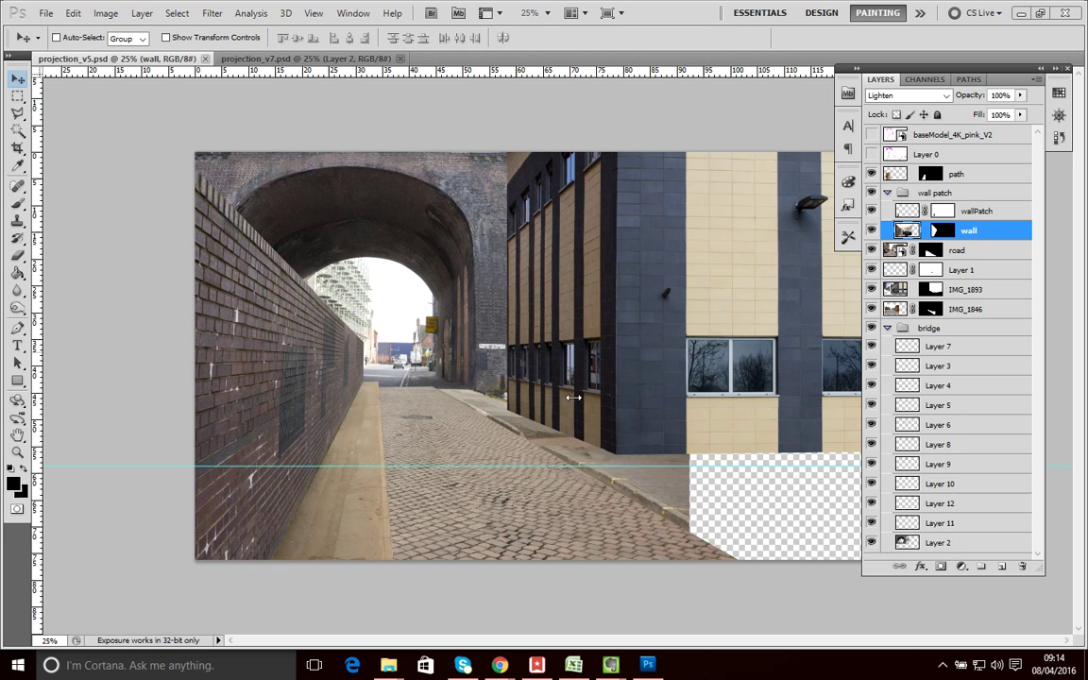
Step: Add a Curves adjustment layer above the road layer and darken its midtones to output 107 at input 131
left_click(960, 252)
left_click(871, 250)
left_click(871, 250)
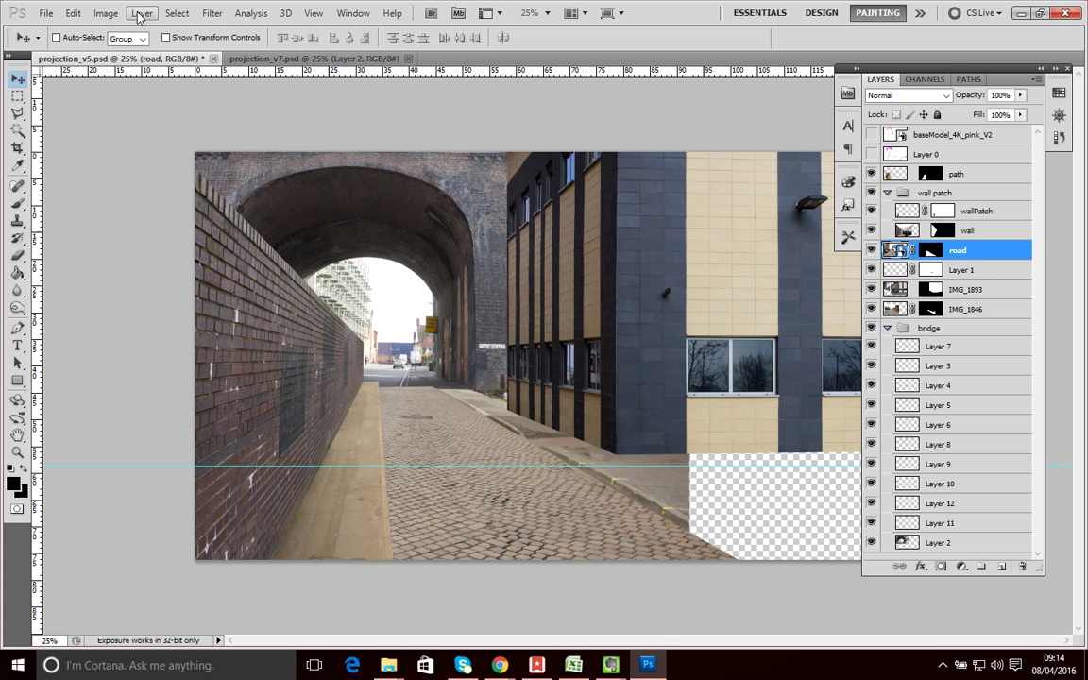
left_click(141, 13)
mouse_move(171, 146)
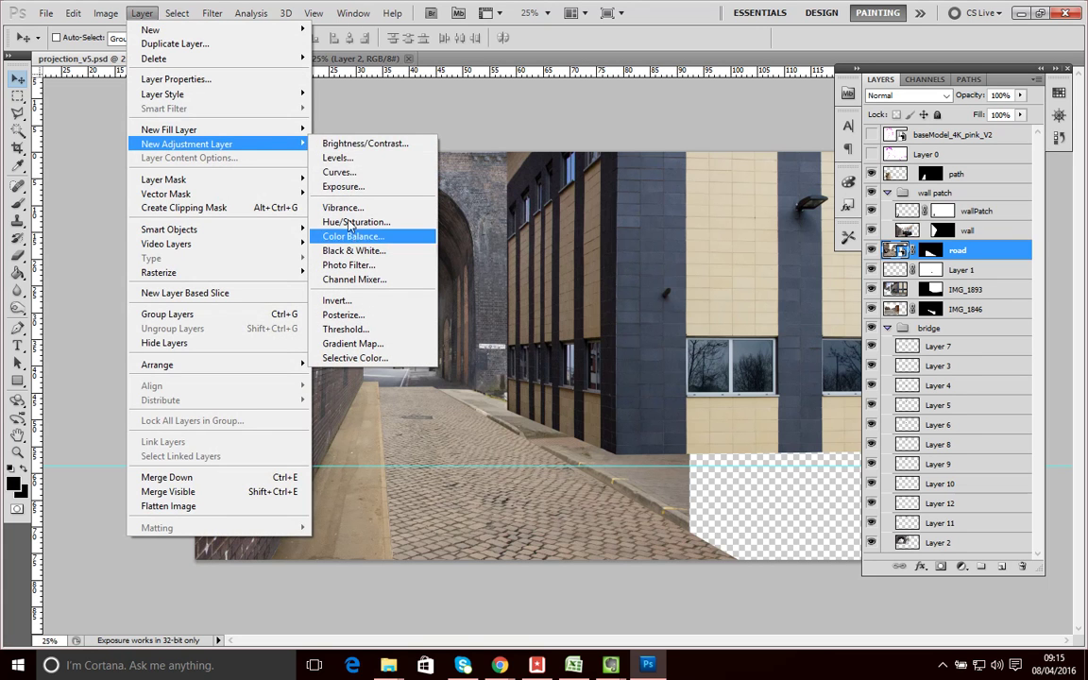
left_click(340, 172)
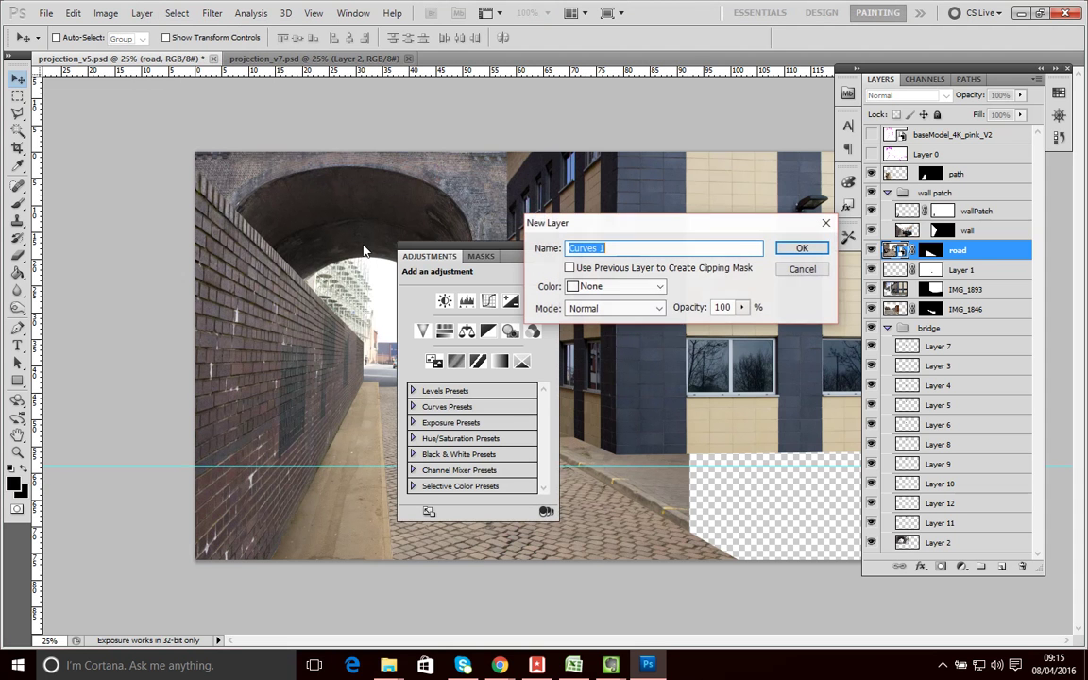
left_click(800, 251)
left_click_drag(488, 255, 662, 117)
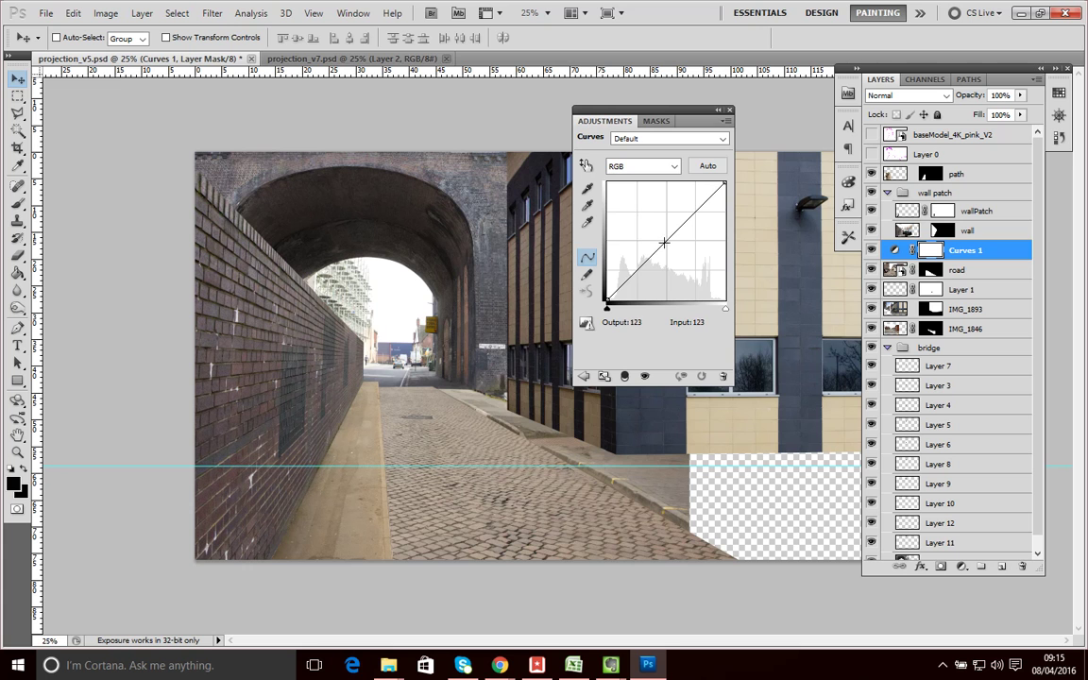
left_click_drag(667, 240, 668, 250)
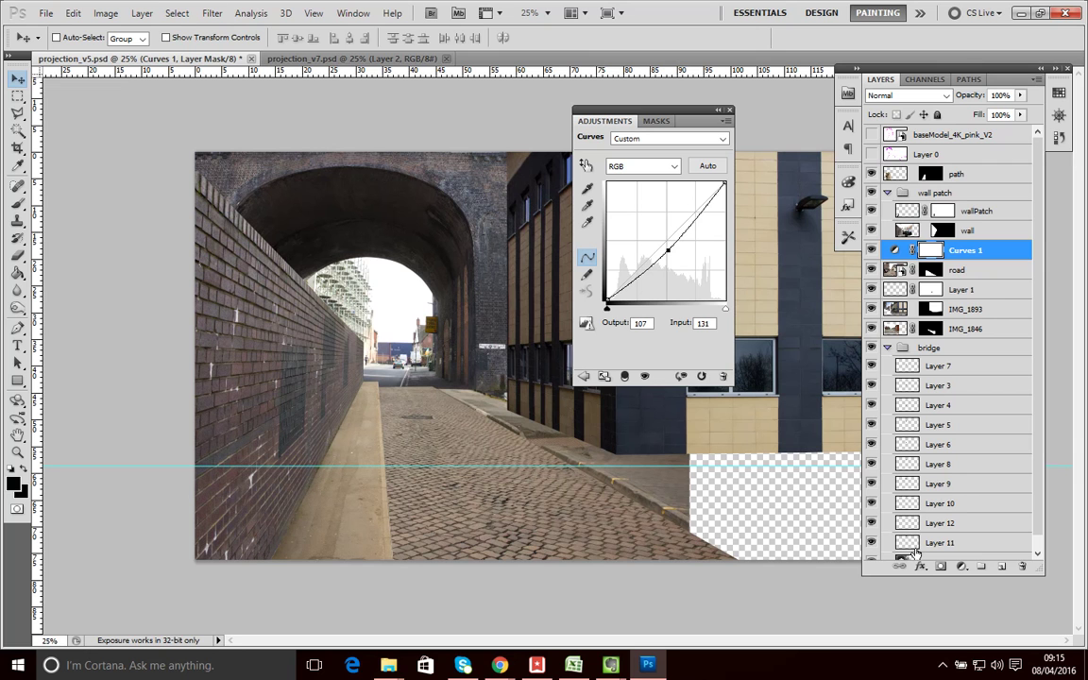
Step: Copy the road layer's mask onto the Curves 1 layer, replacing its blank mask
left_click(935, 273)
left_click_drag(934, 273, 936, 249)
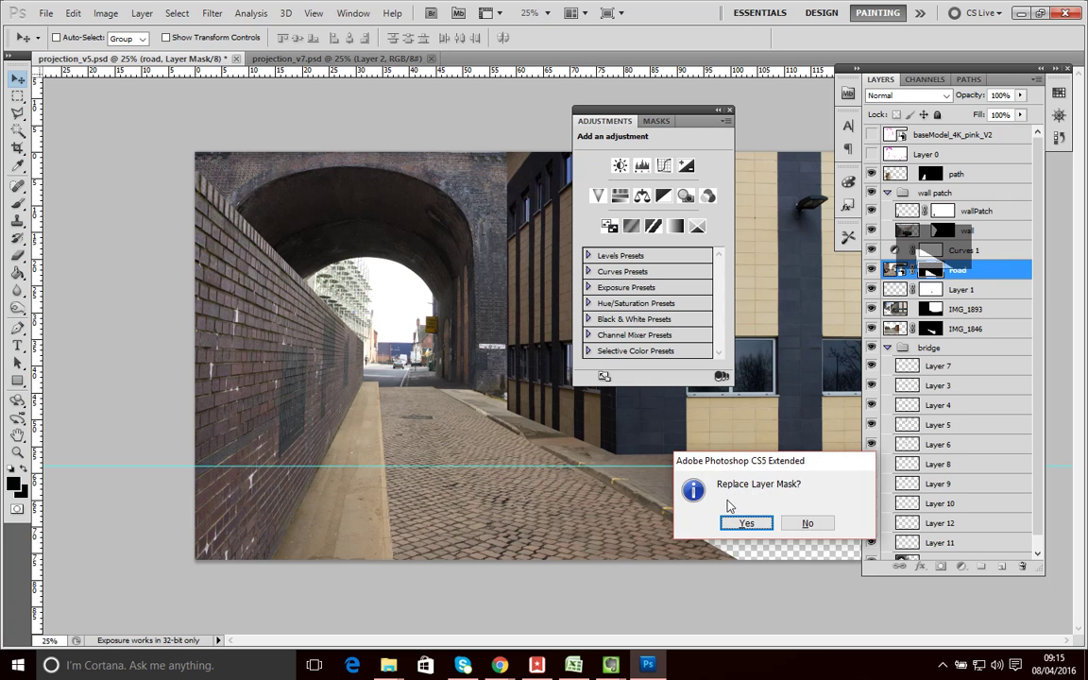
left_click(746, 524)
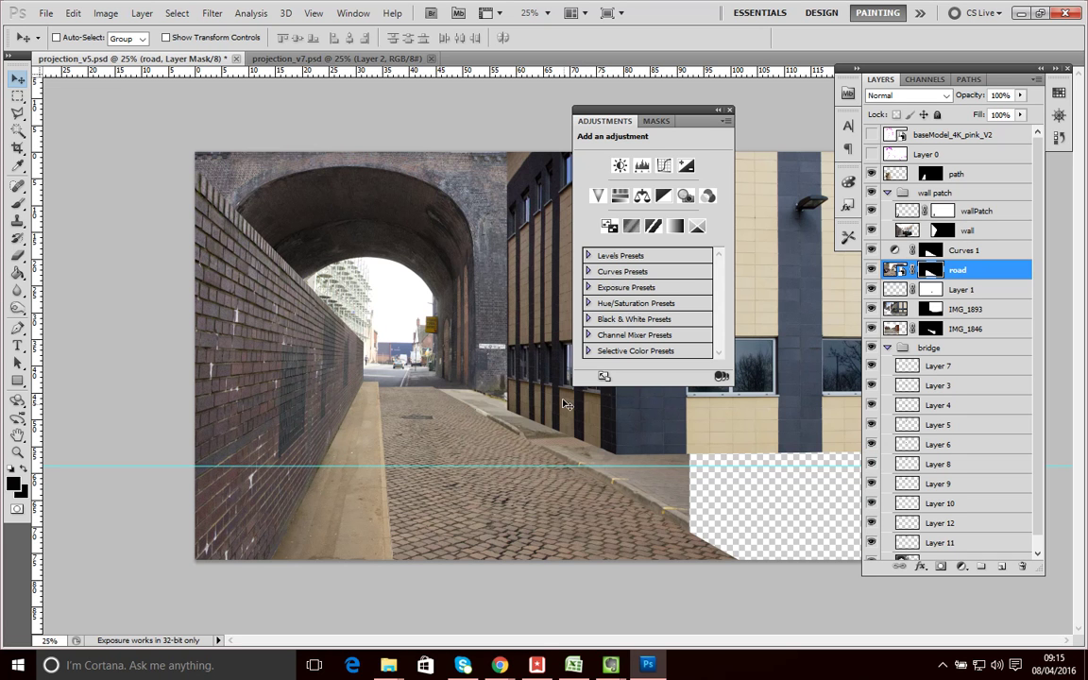
Step: Darken the Curves 1 midtones further and add curve points at input 196, output 176 and input 39, output 18
left_click(895, 251)
left_click_drag(670, 249, 670, 257)
left_click(698, 219)
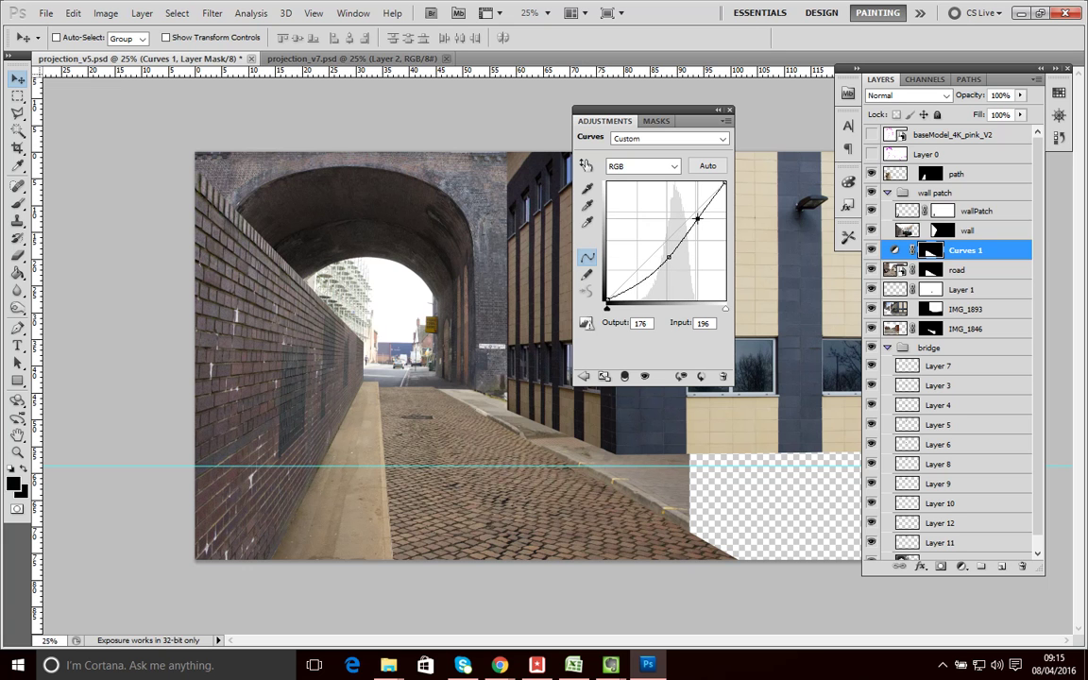
left_click(629, 292)
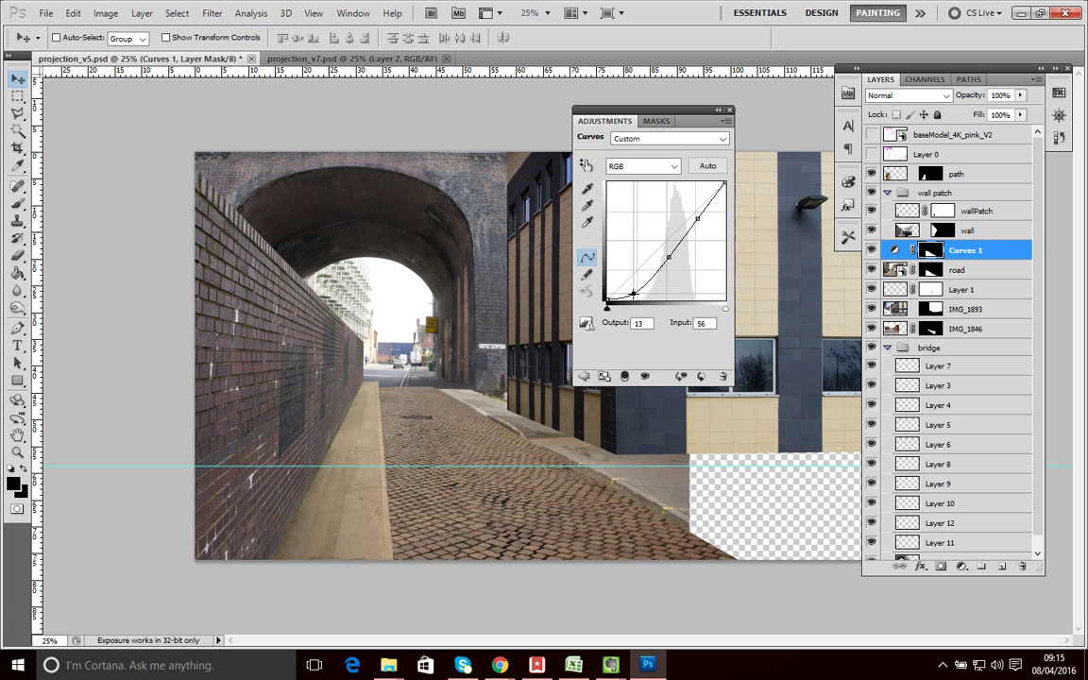
left_click_drag(630, 292, 626, 291)
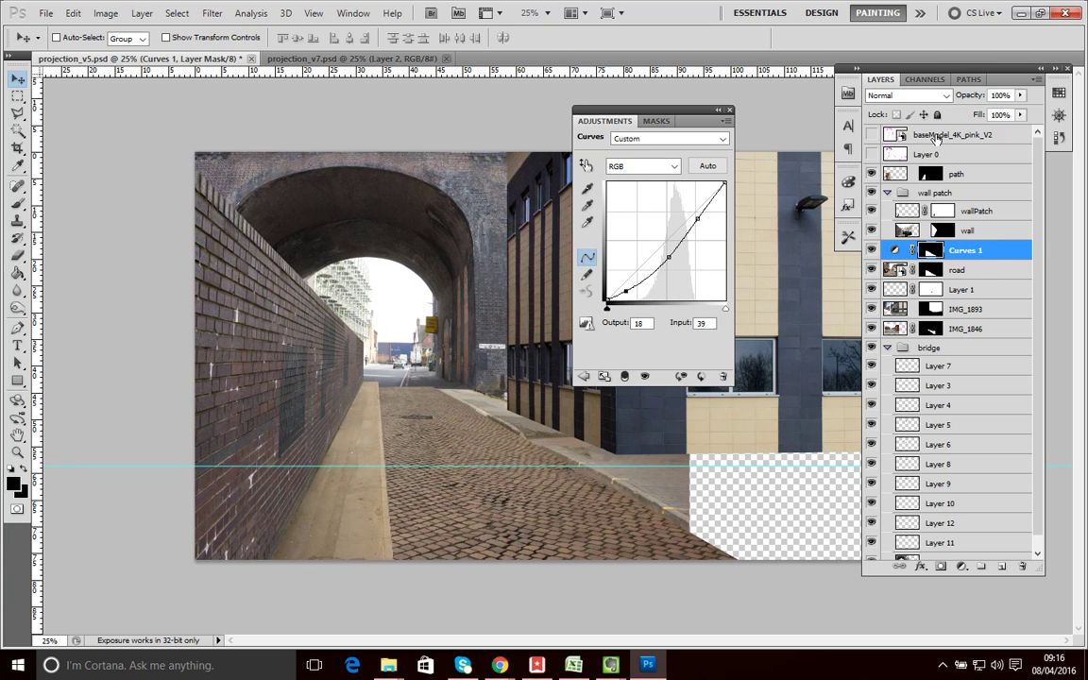
left_click(729, 109)
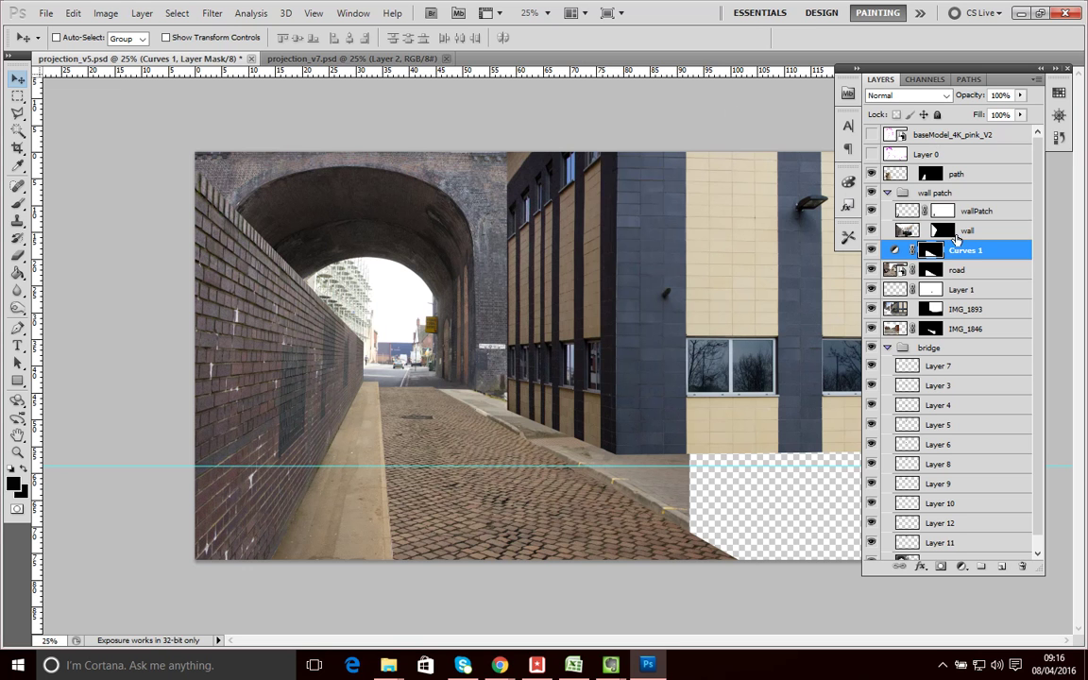
left_click(142, 13)
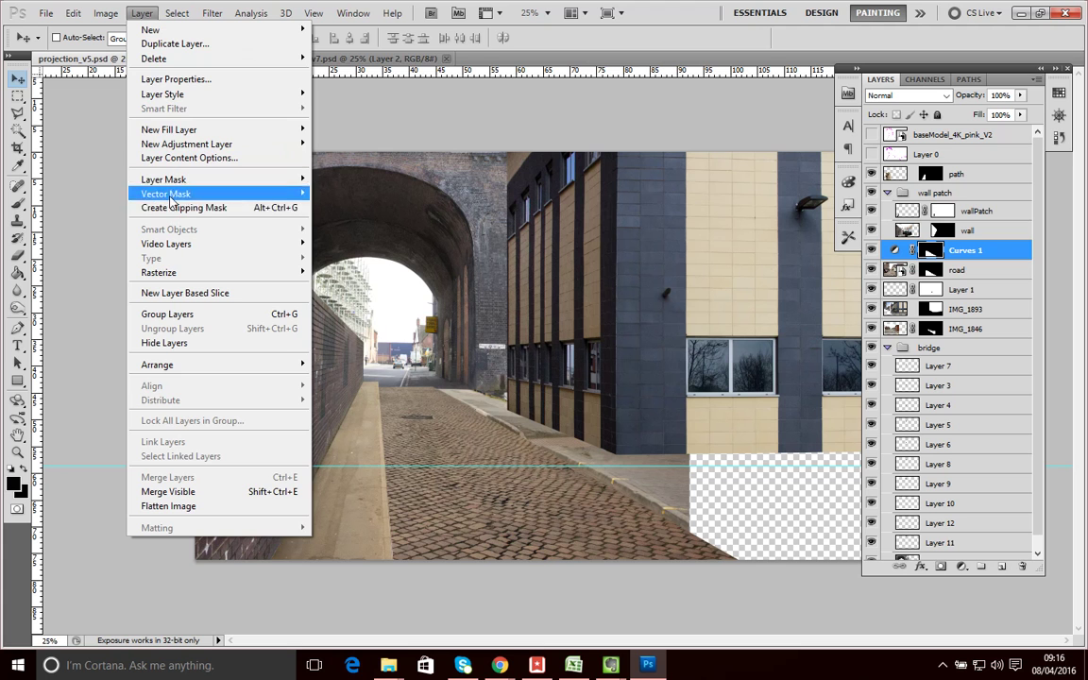
mouse_move(236, 144)
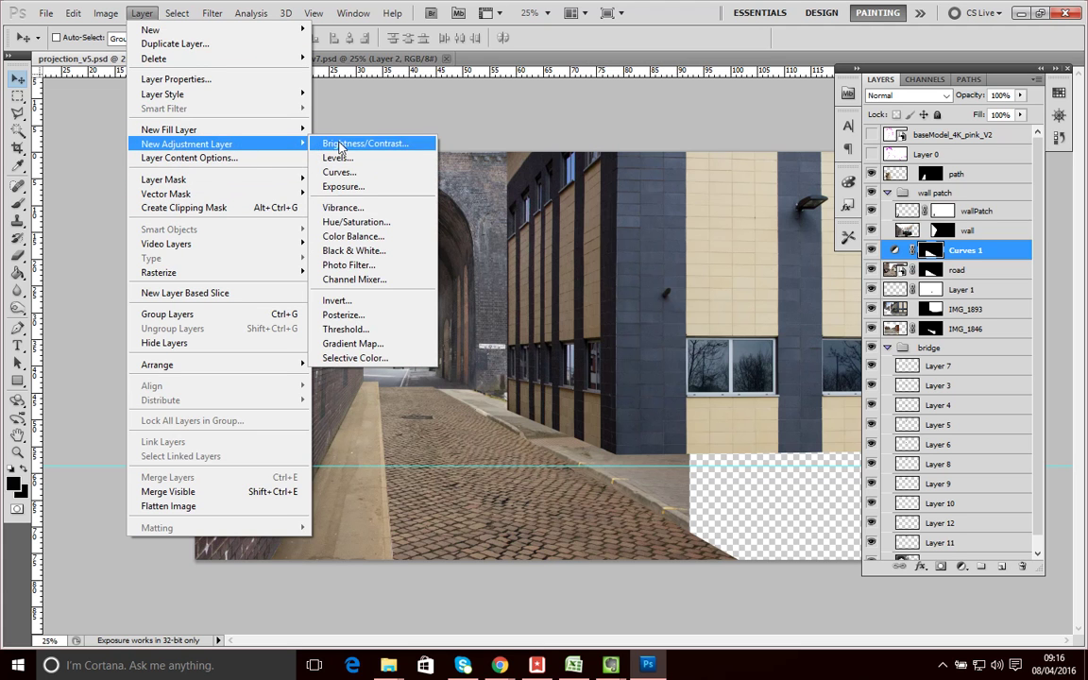
left_click(144, 13)
left_click(101, 14)
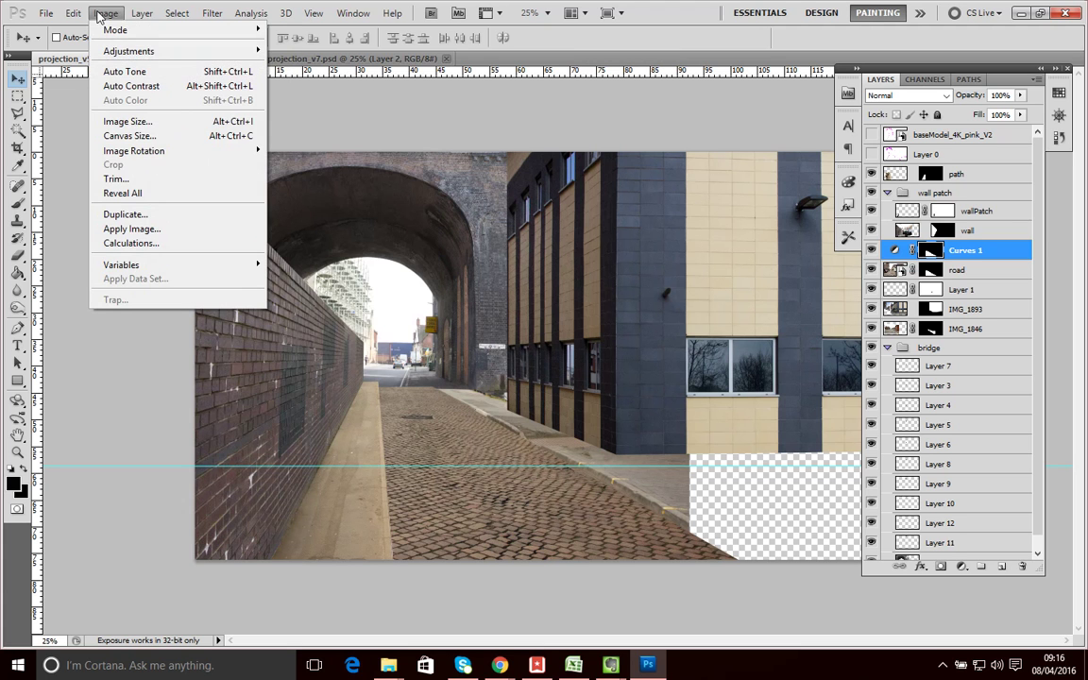
mouse_move(176, 51)
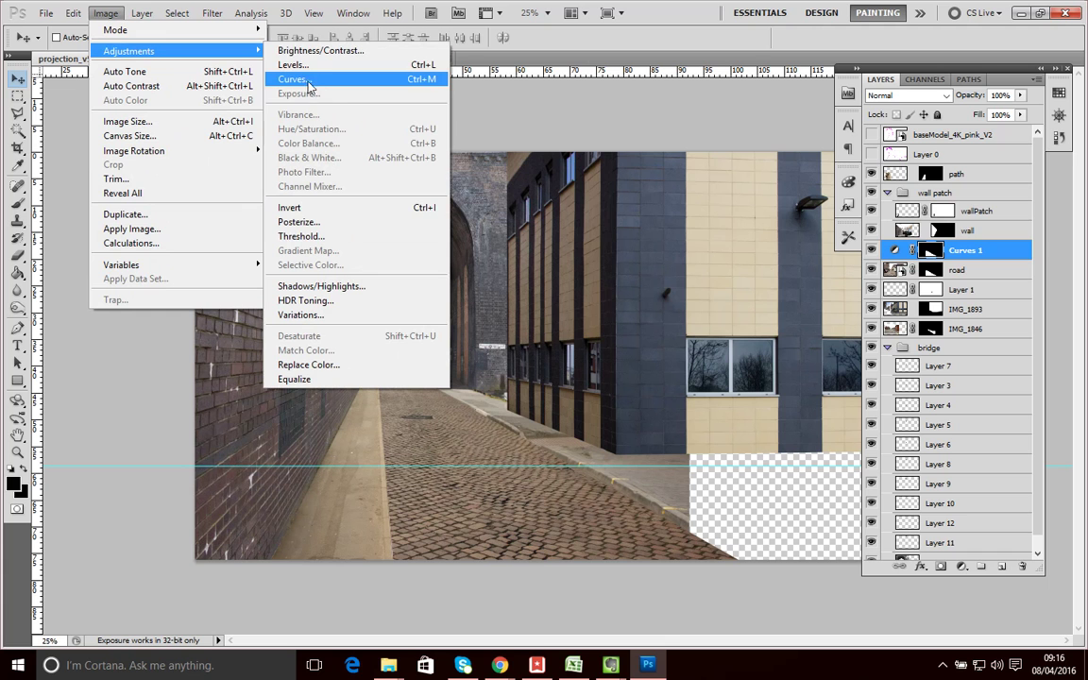
left_click(536, 104)
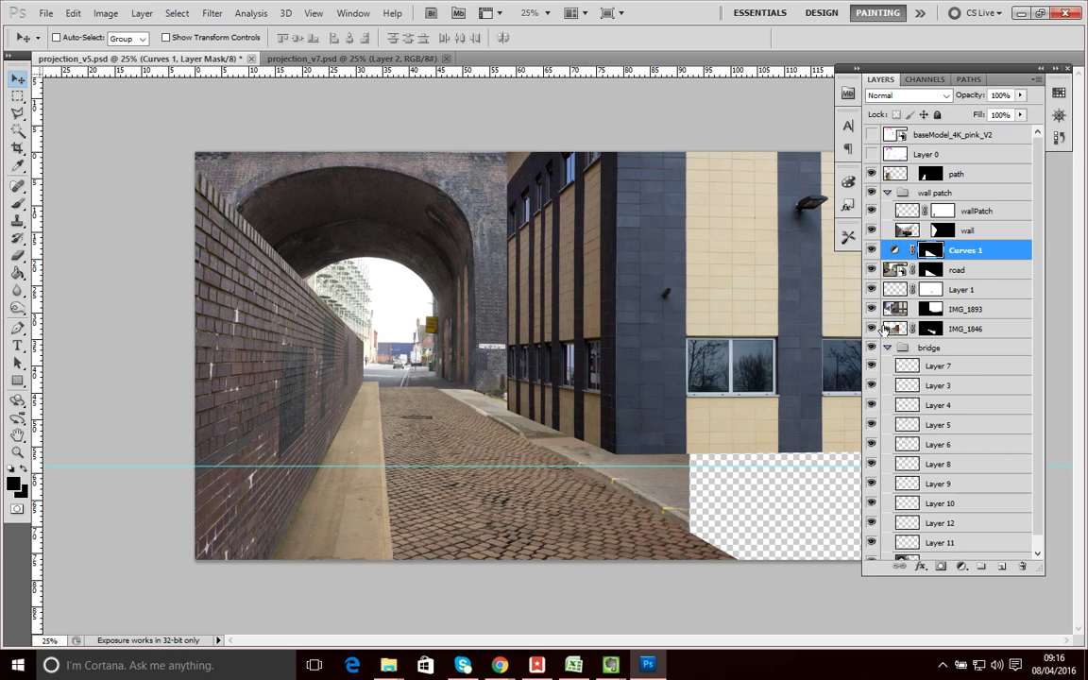
Step: Add a Curves adjustment layer above the IMG_1846 layer and replace its mask with a copy of the IMG_1846 mask
left_click(1001, 330)
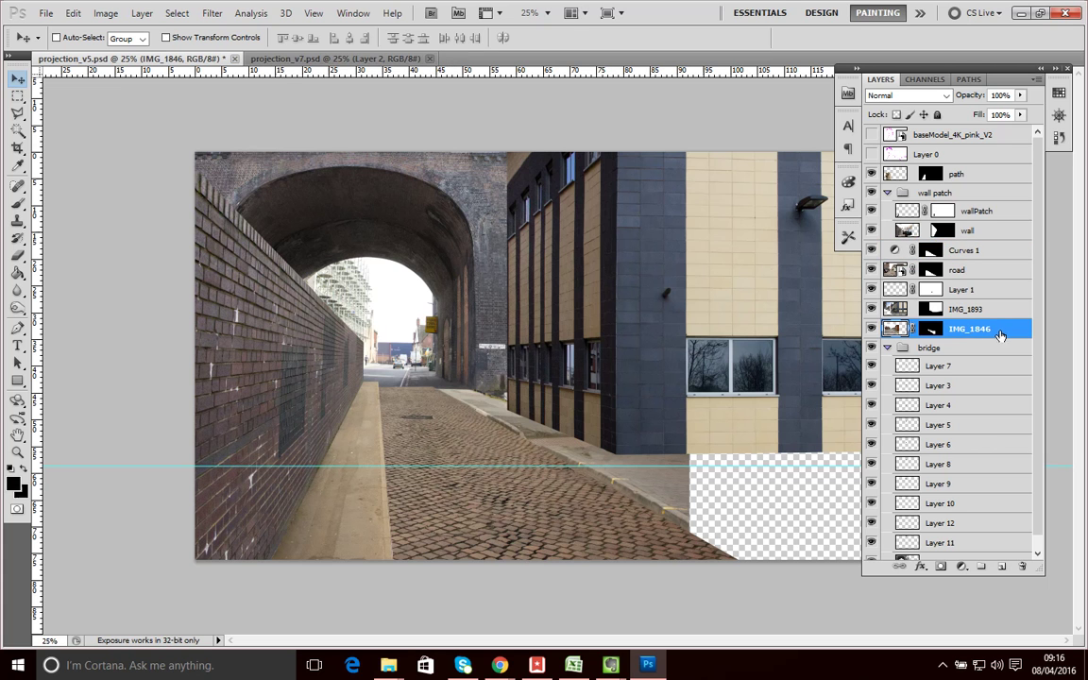
left_click(871, 329)
left_click(871, 329)
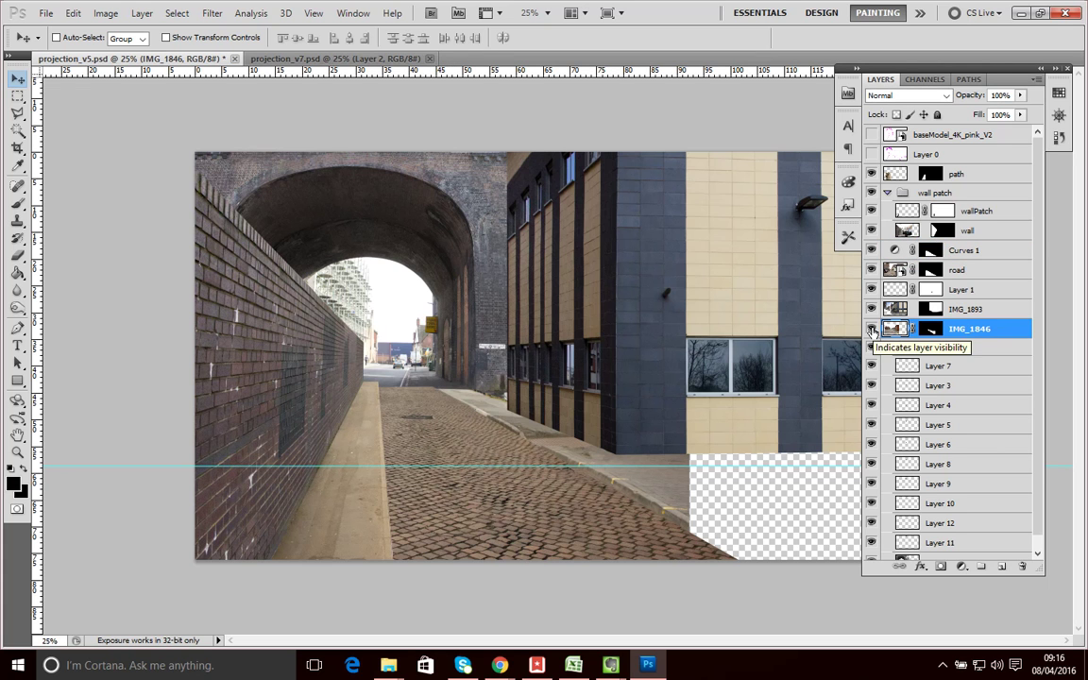
left_click(106, 16)
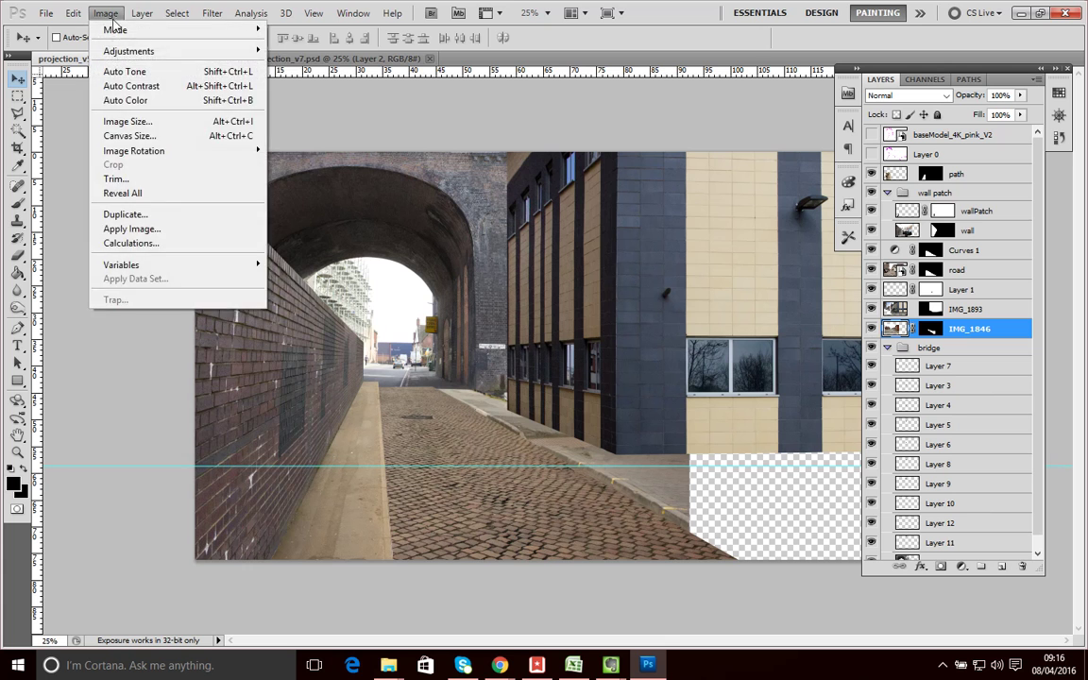
mouse_move(142, 13)
mouse_move(217, 144)
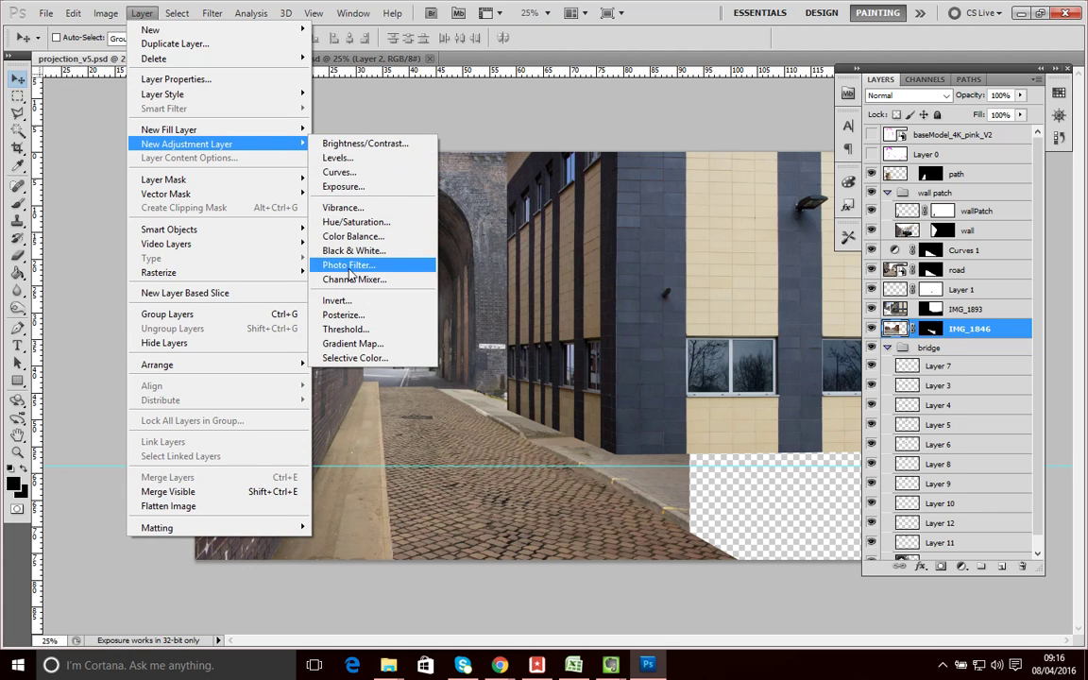
left_click(348, 172)
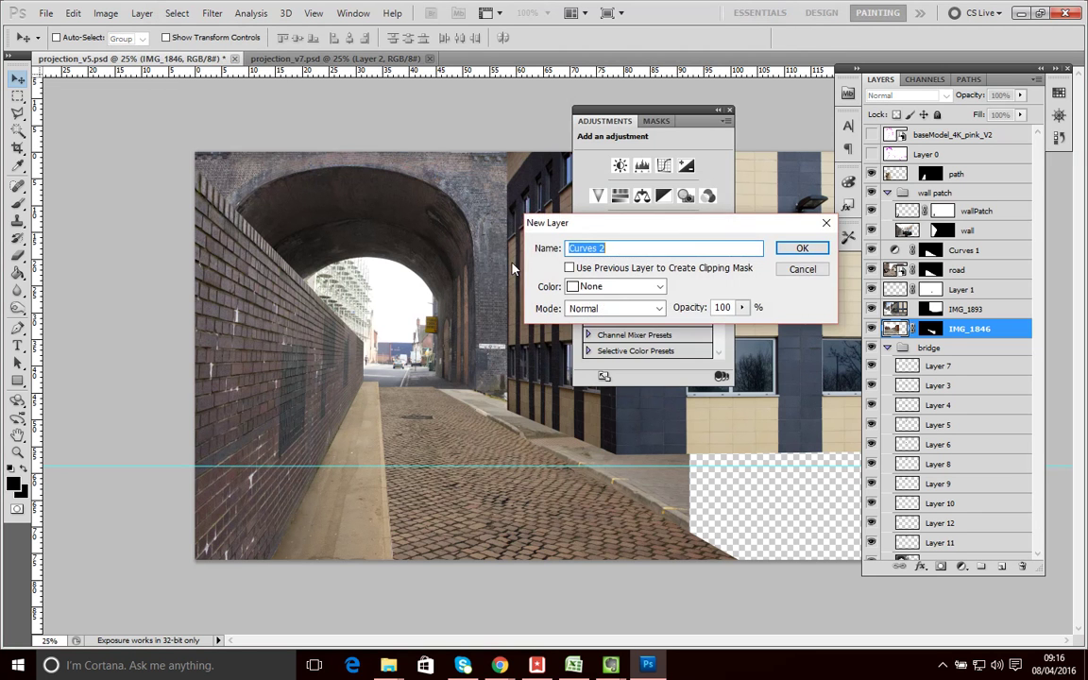
left_click(788, 246)
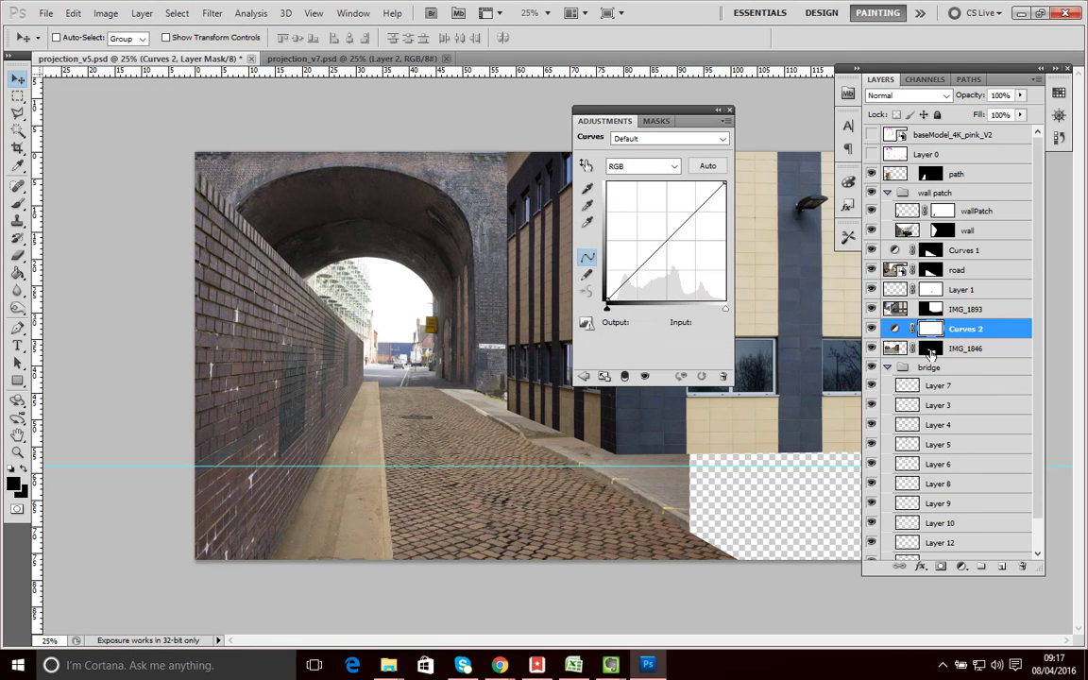
left_click_drag(932, 351, 931, 329)
left_click(735, 526)
Step: Darken the pavement with the Curves 2 adjustment, lowering the midtones and shadows and setting a highlight point at input 209, output 188
left_click(661, 247)
left_click_drag(661, 247, 665, 252)
left_click_drag(625, 284, 627, 286)
left_click_drag(706, 209, 703, 213)
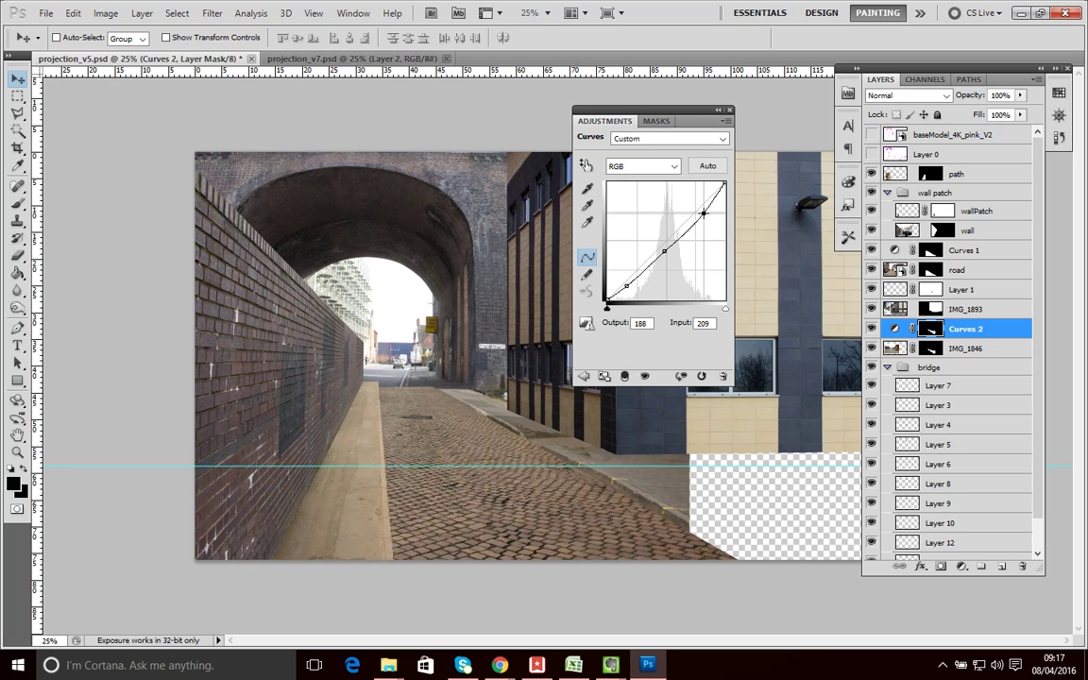
left_click(730, 111)
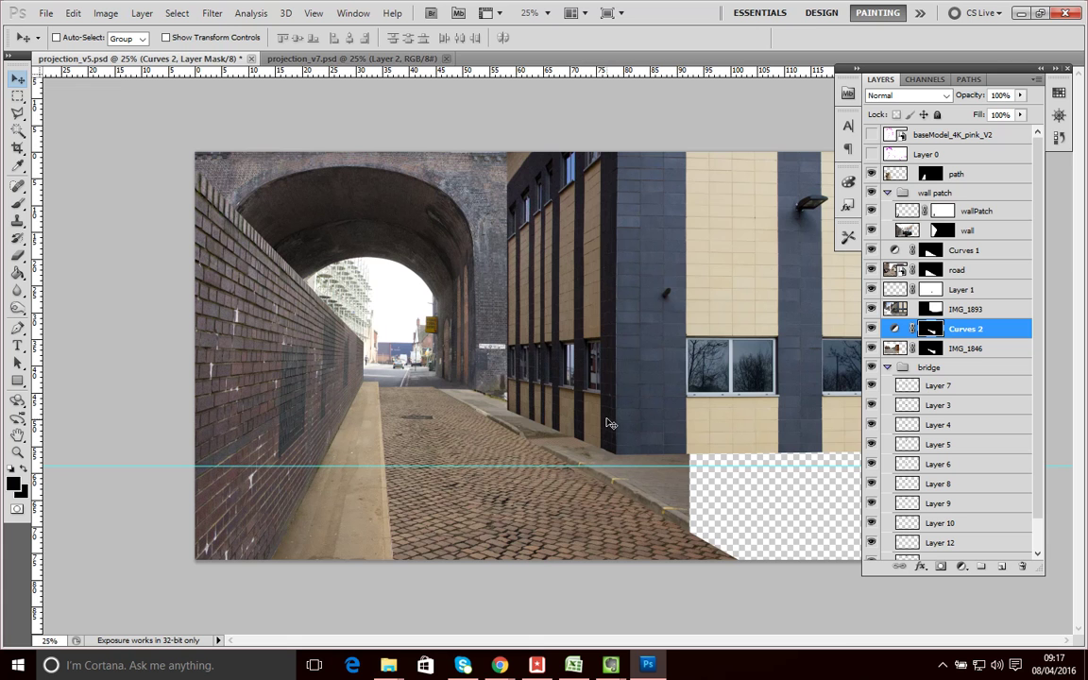
Step: Soften the IMG_1893 layer mask with the Blur tool along the base of the dark blue wall section at the building's corner
key("ctrl+plus")
key("ctrl+plus")
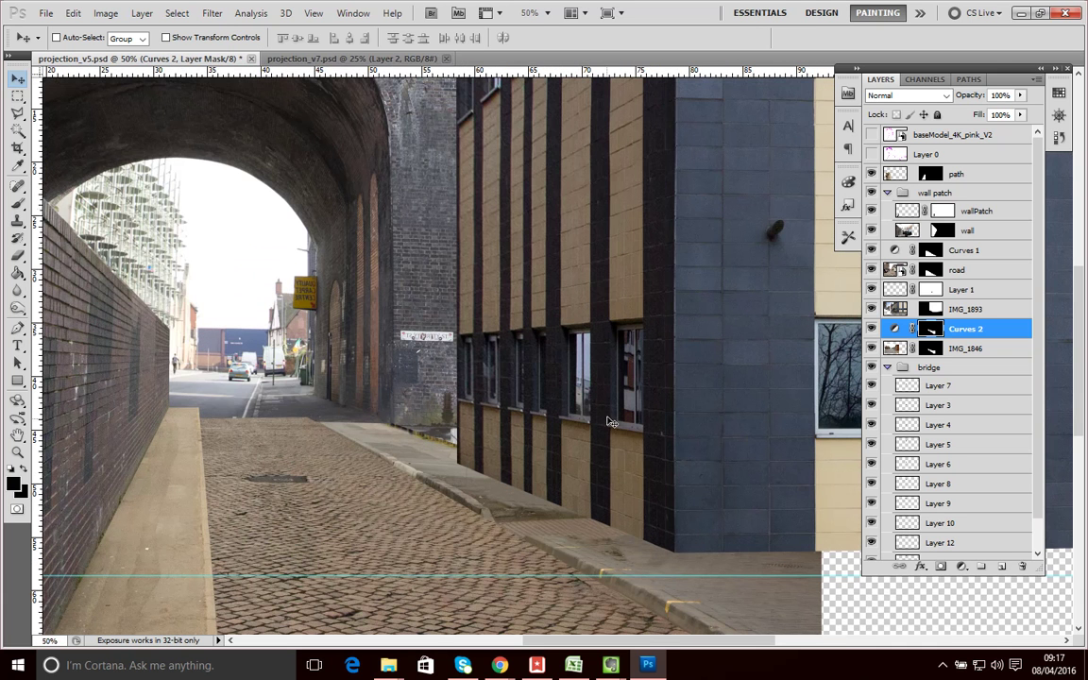
scroll(520, 567, "right", 3)
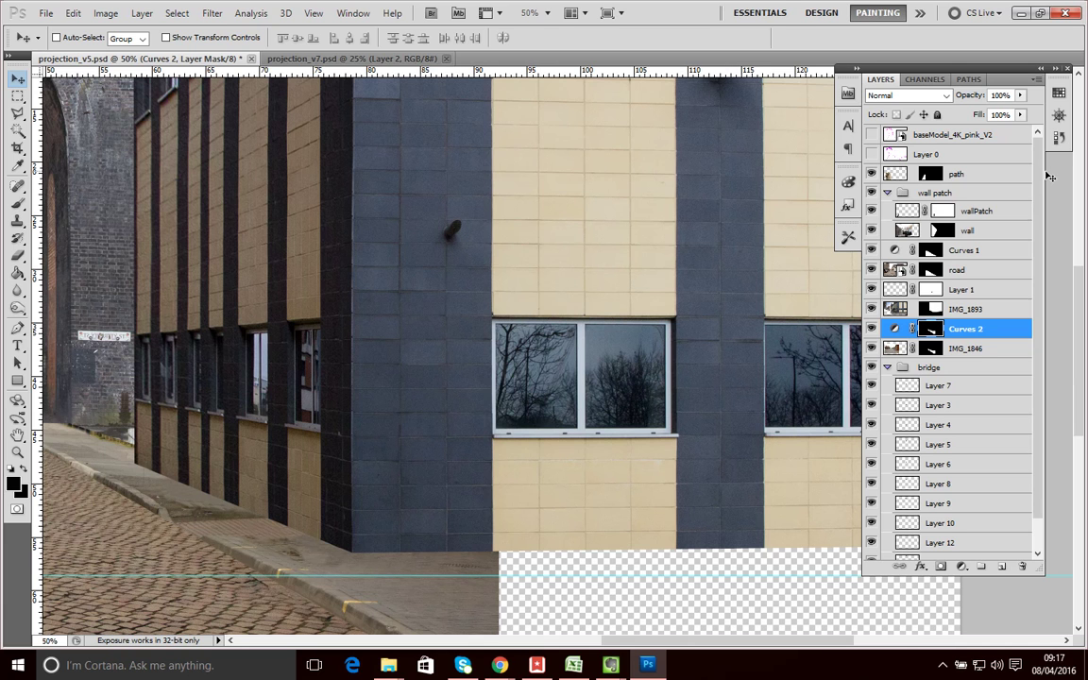
left_click(930, 308)
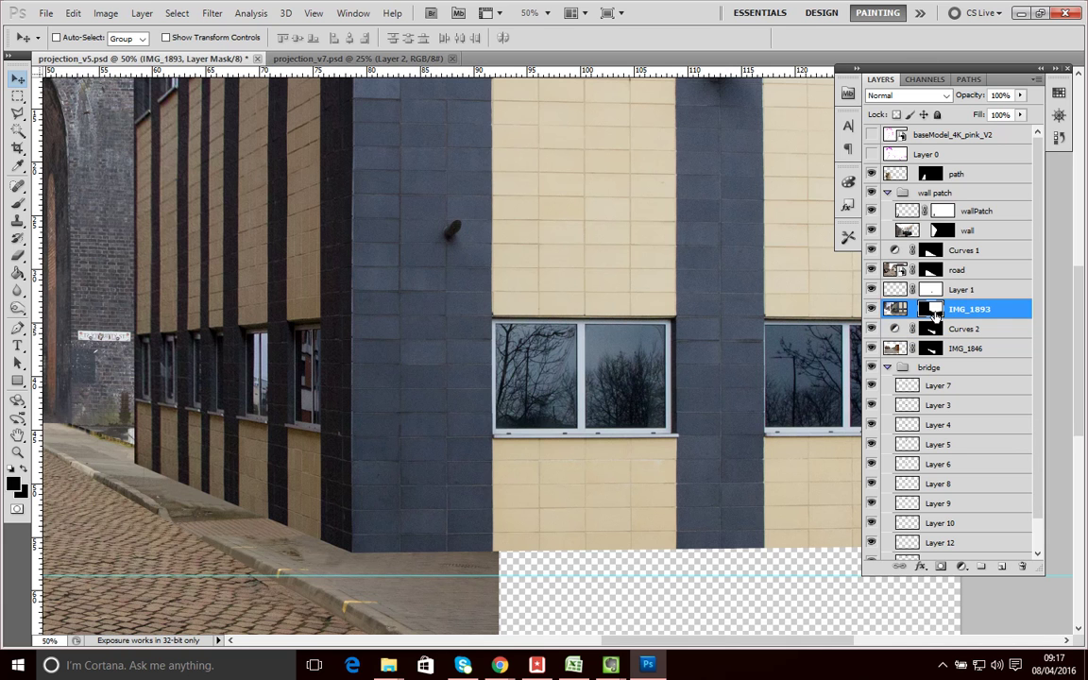
left_click(16, 296)
right_click(24, 298)
left_click(68, 289)
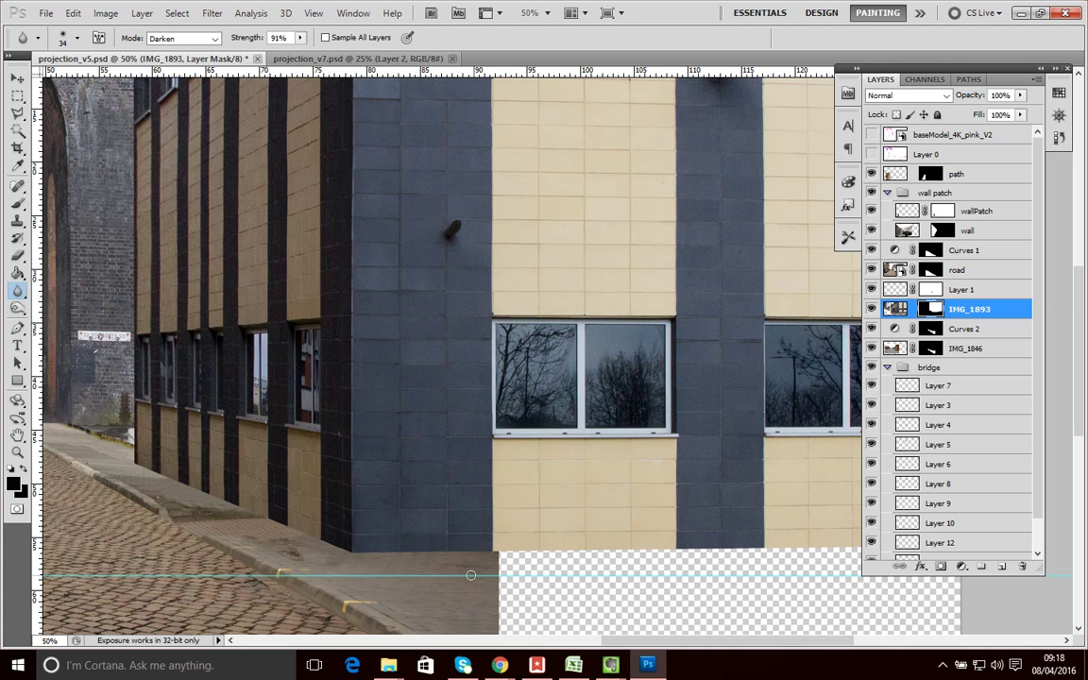
left_click_drag(470, 554, 371, 552)
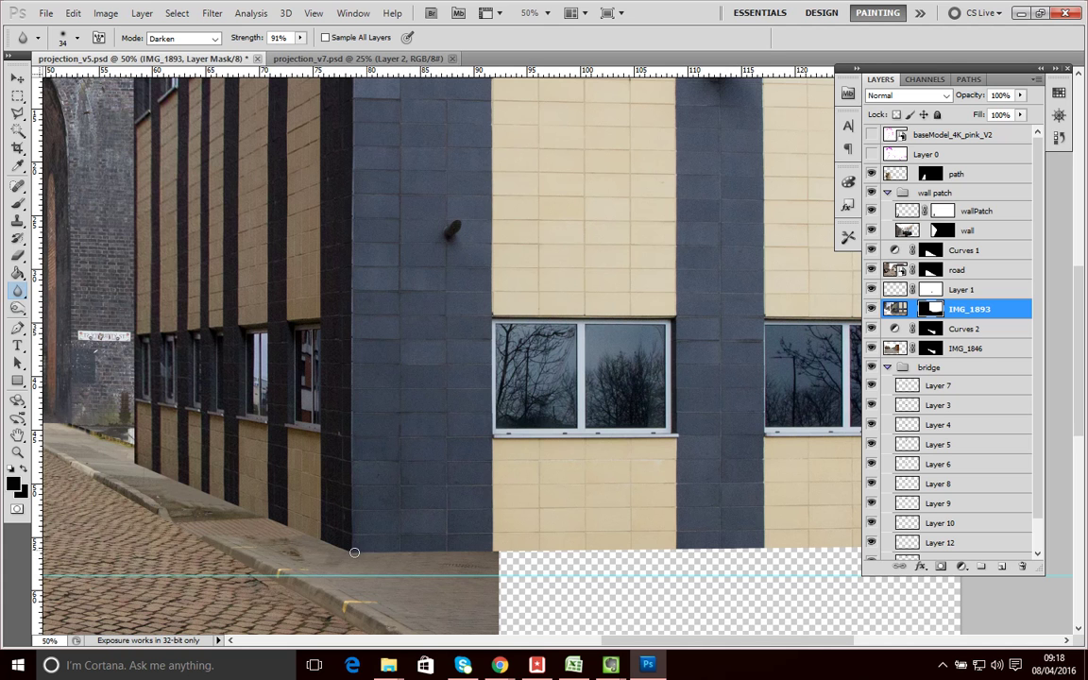
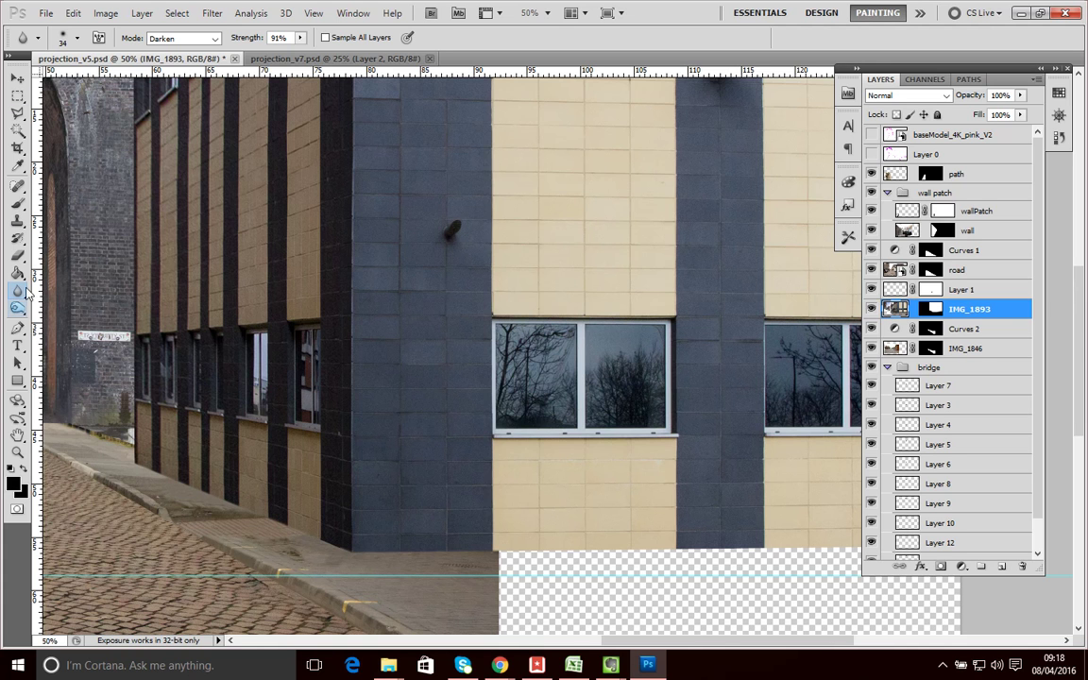
Step: Burn the base of the building on the IMG_1893 layer with the Burn tool at 65 px, Midtones range and 45% exposure
left_click(18, 309)
left_click_drag(18, 309, 58, 326)
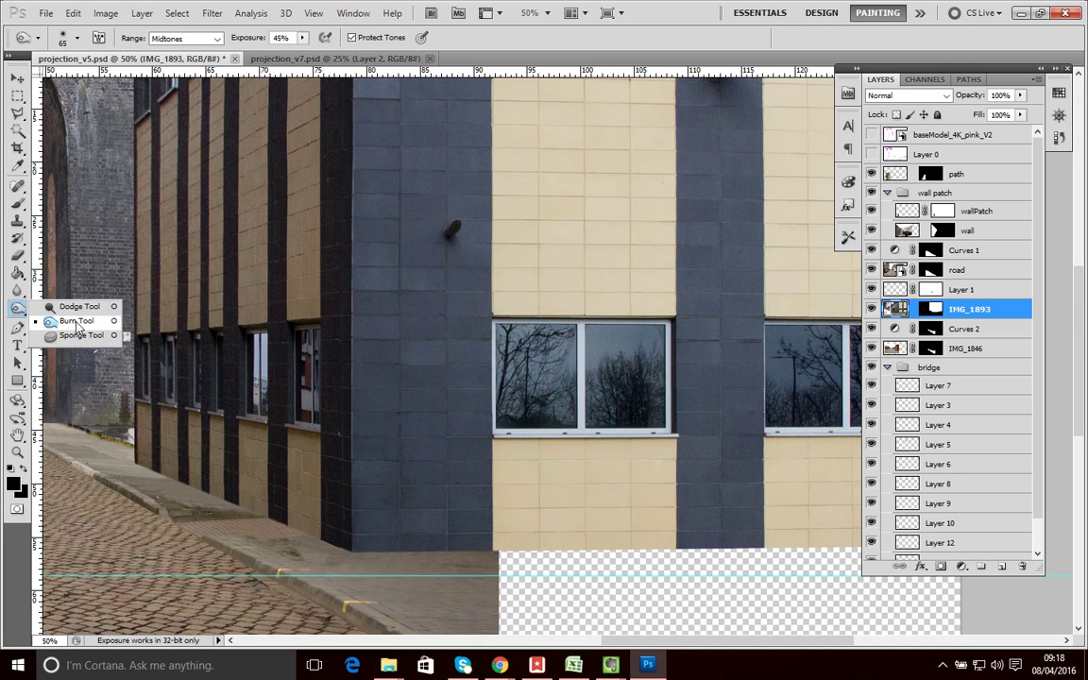
mouse_move(64, 328)
left_mouse_down()
mouse_move(64, 310)
mouse_move(81, 311)
left_mouse_up()
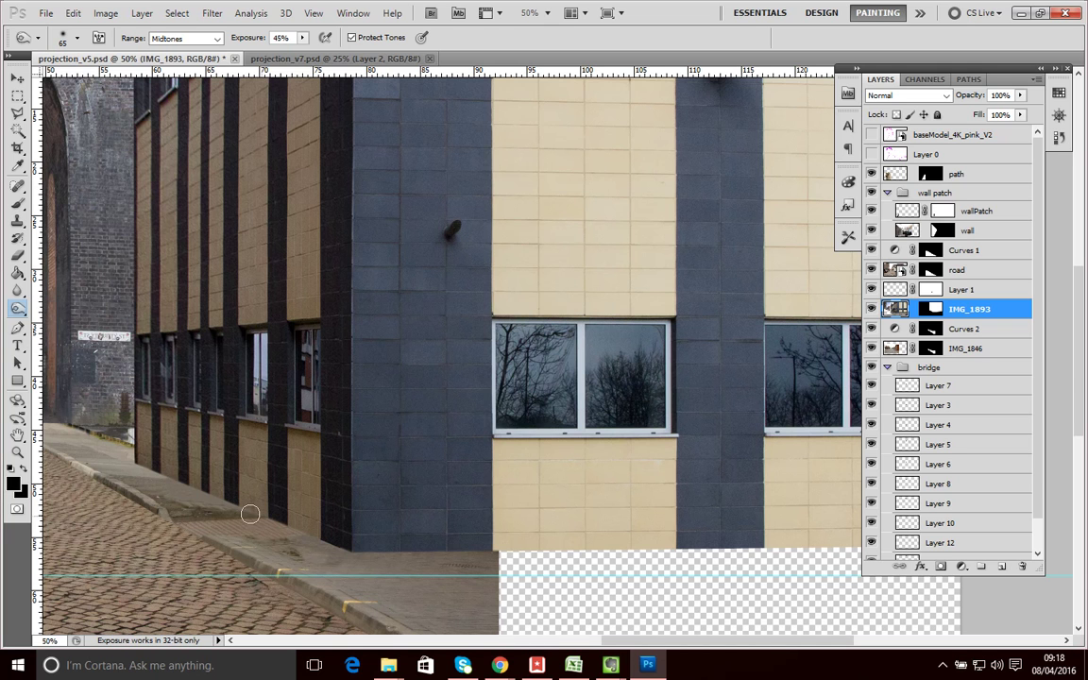
left_click(176, 43)
left_click(203, 47)
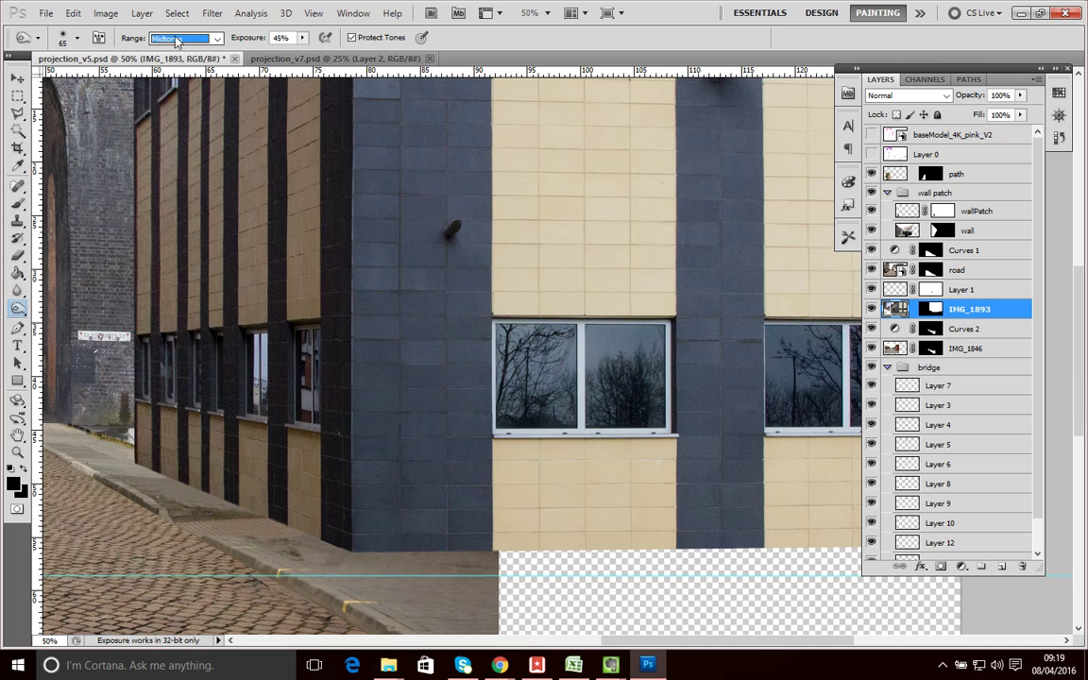
left_click(172, 43)
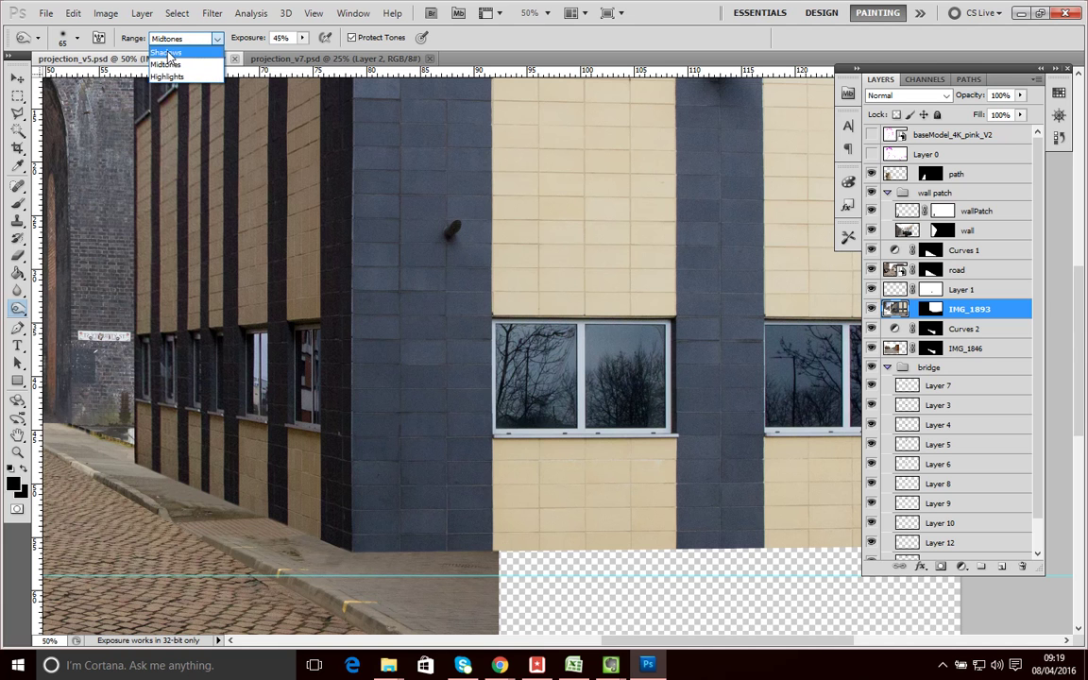
left_click(171, 65)
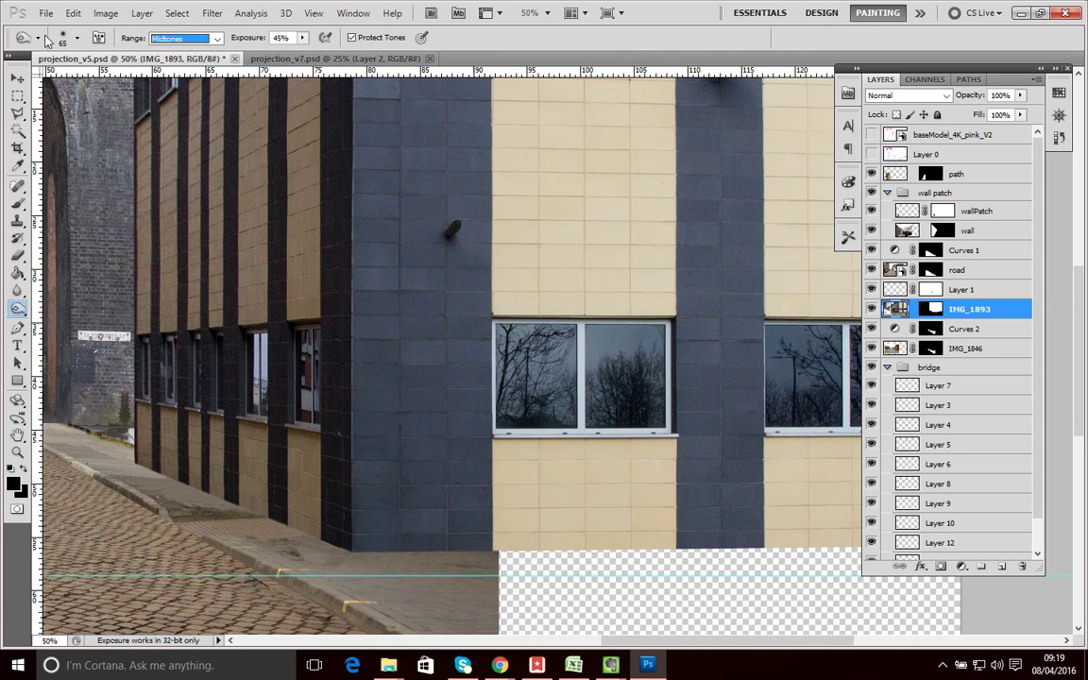
left_click(77, 38)
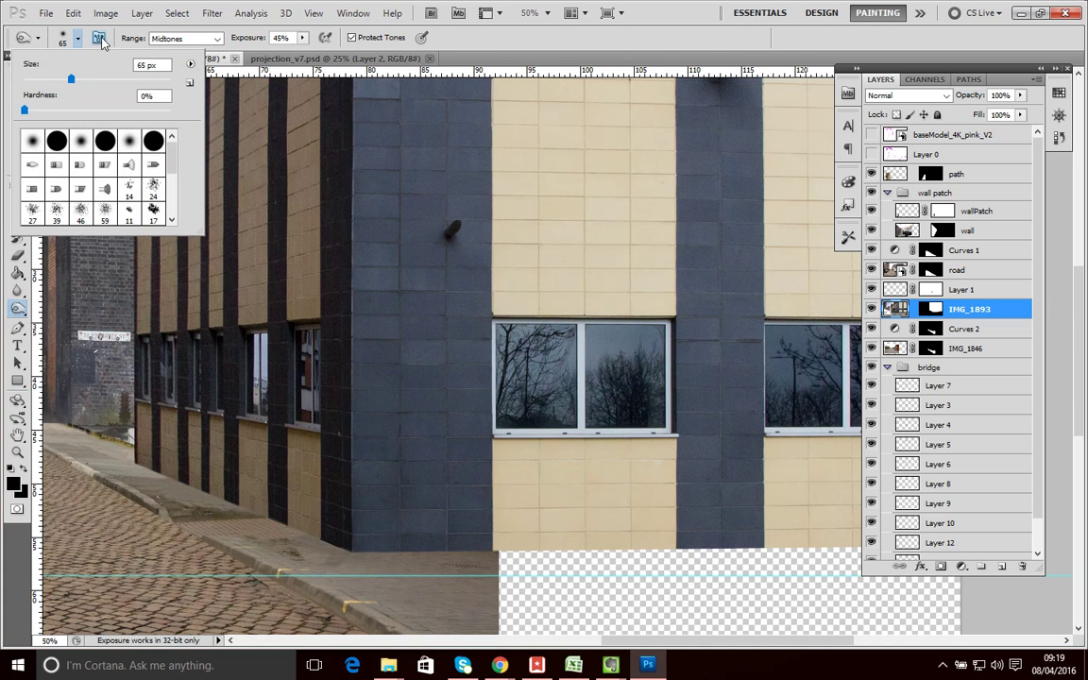
left_click(288, 545)
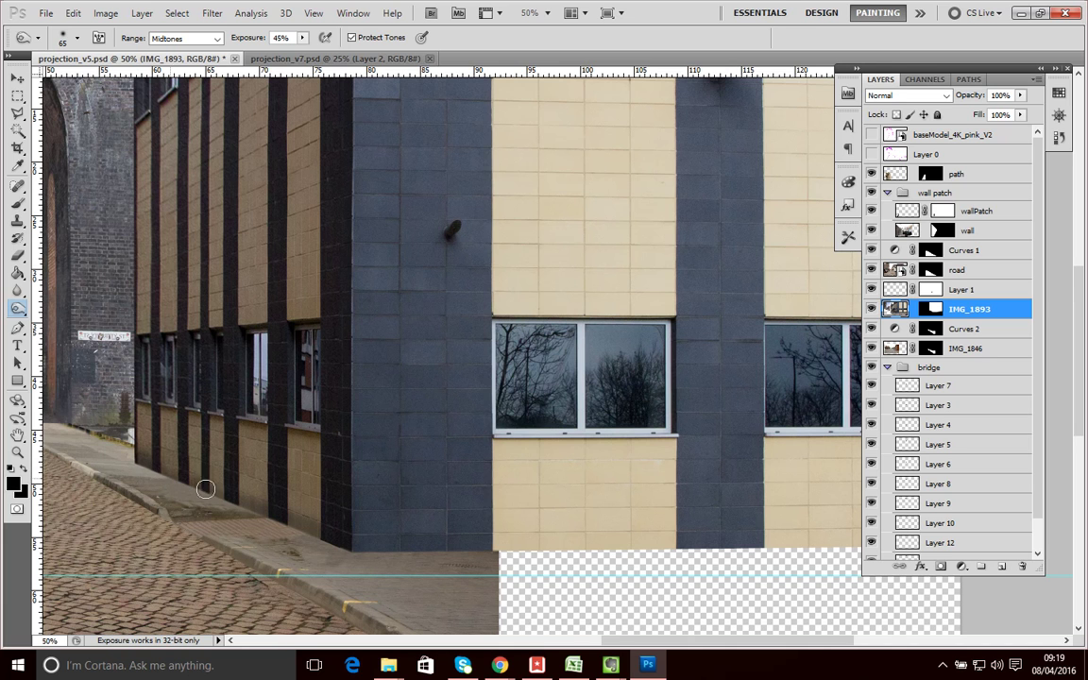
mouse_move(364, 545)
left_mouse_down()
mouse_move(325, 549)
mouse_move(555, 547)
mouse_move(328, 569)
left_mouse_up()
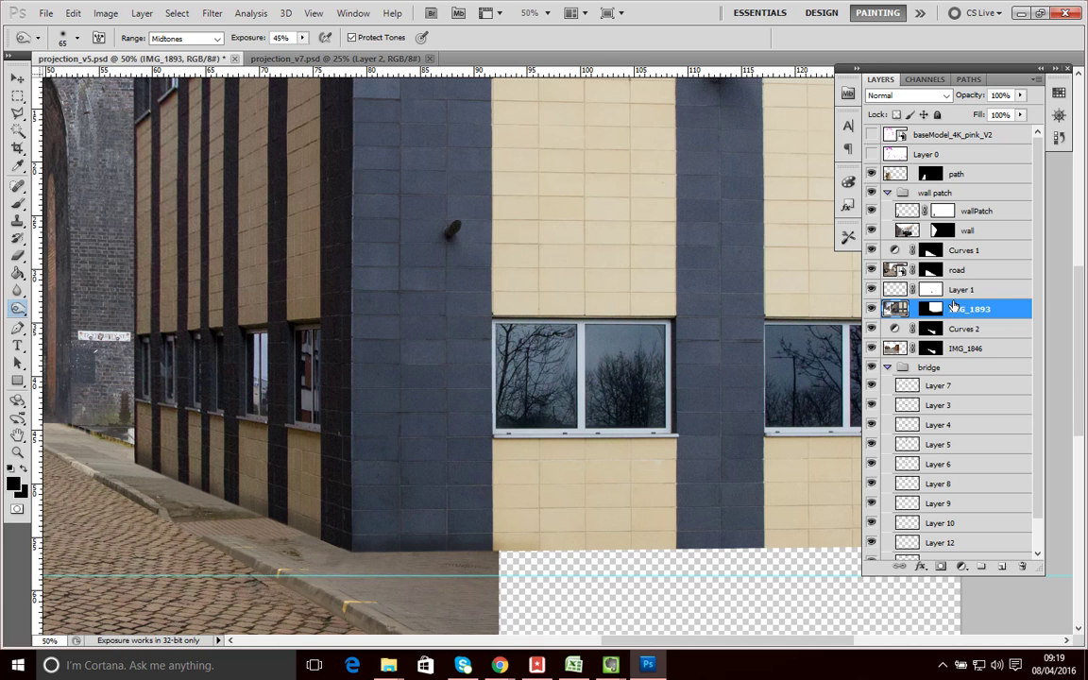
Step: Burn the pavement on the IMG_1846 layer along the foot of the building and down towards the kerb
left_click(871, 349)
left_click(871, 349)
left_click(894, 349)
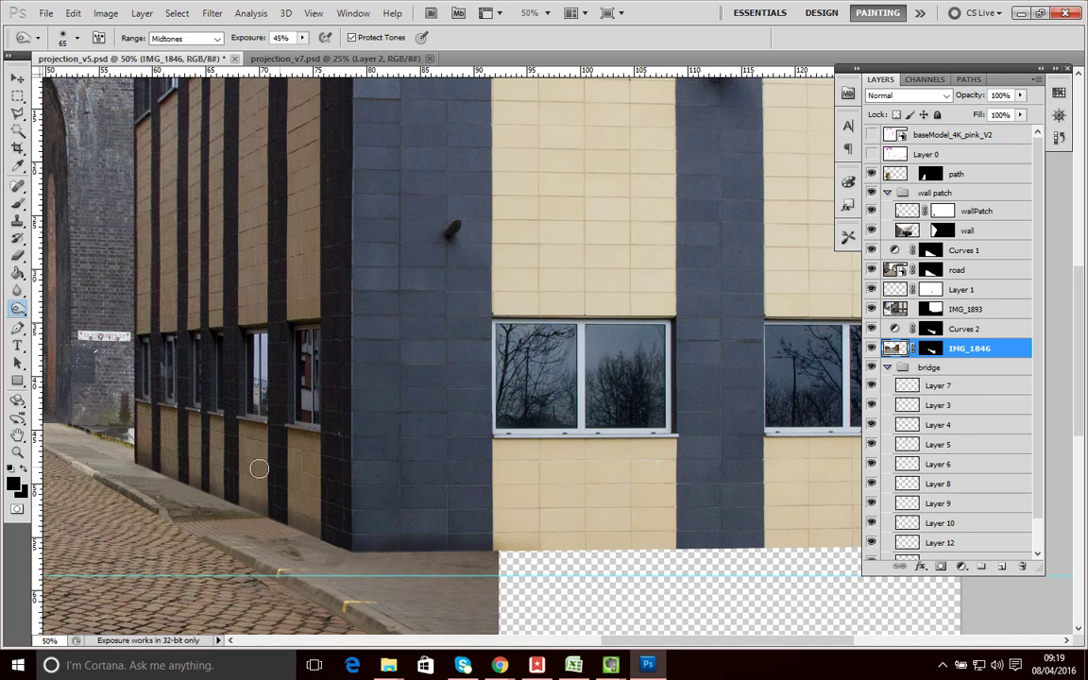
mouse_move(145, 462)
left_mouse_down()
mouse_move(249, 516)
mouse_move(318, 532)
mouse_move(348, 556)
mouse_move(491, 540)
left_mouse_up()
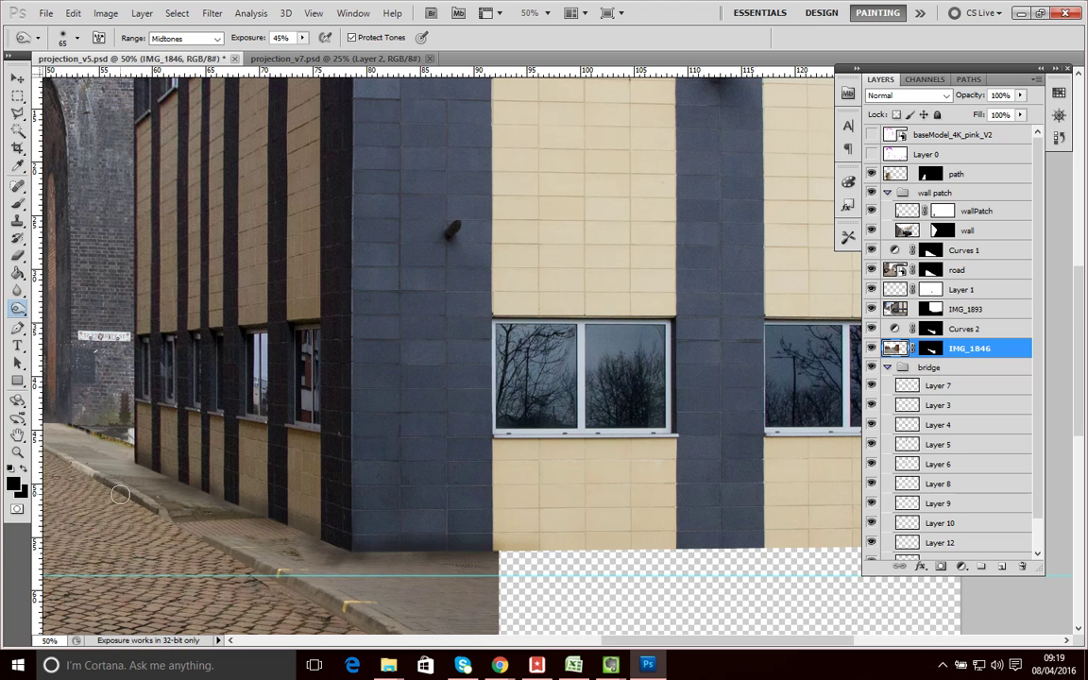
left_click_drag(219, 501, 357, 627)
mouse_move(81, 454)
left_mouse_down()
mouse_move(156, 478)
mouse_move(95, 444)
mouse_move(262, 569)
mouse_move(279, 601)
mouse_move(155, 469)
mouse_move(101, 437)
mouse_move(147, 457)
mouse_move(139, 504)
left_mouse_up()
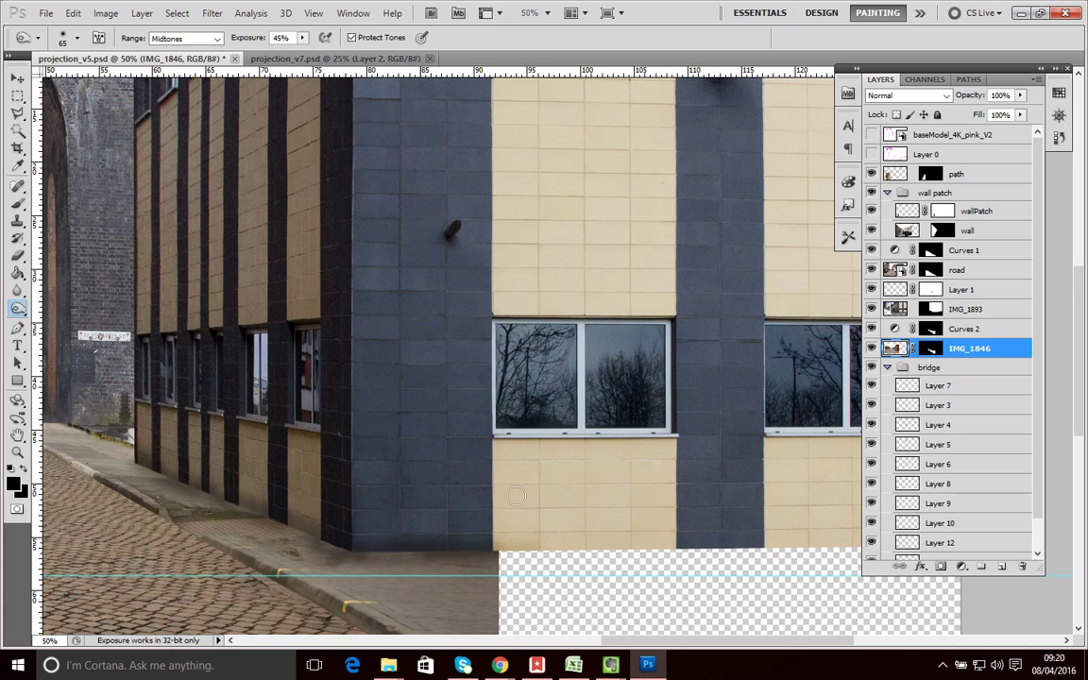
left_click(950, 99)
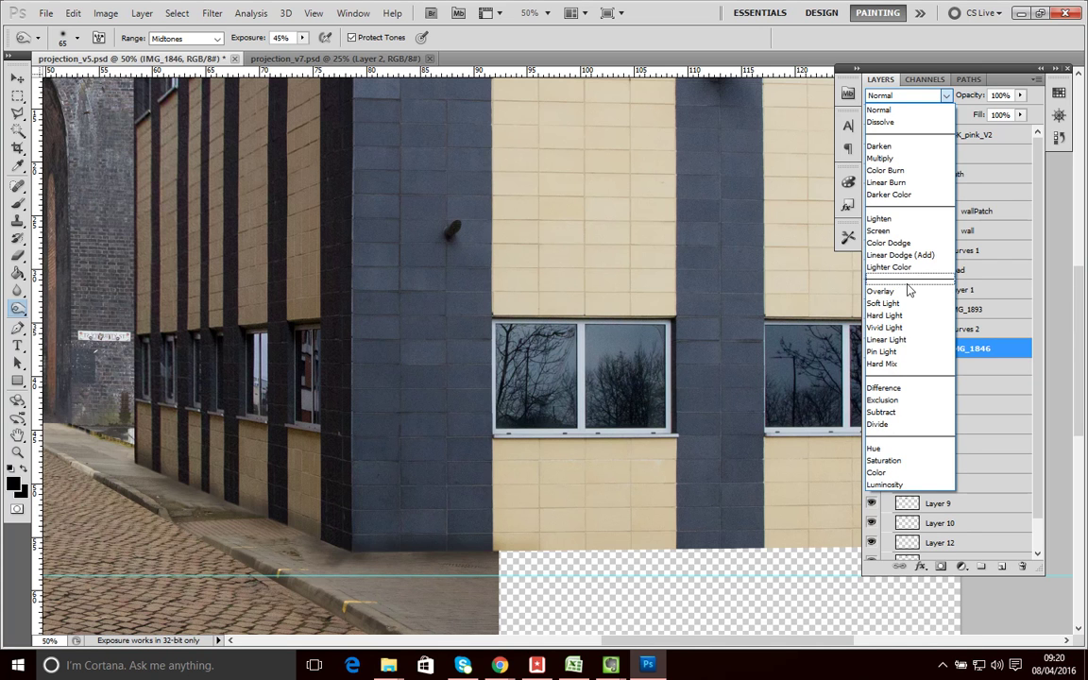
left_click(99, 520)
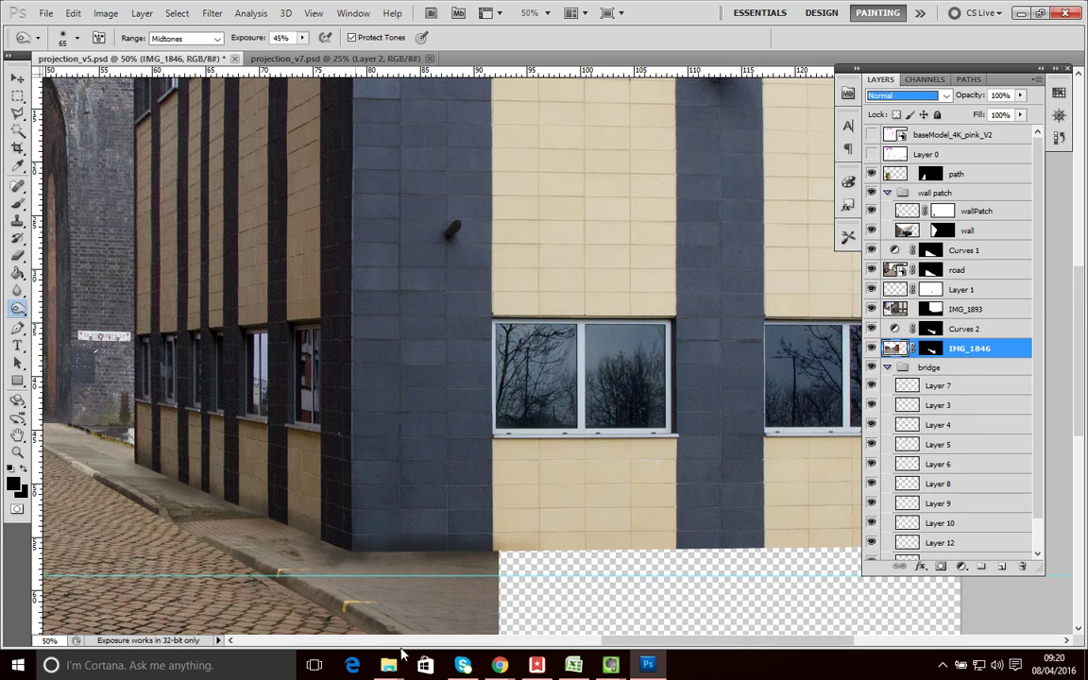
Step: Select the grass strip below the low edging beside the brick wall with the Polygonal Lasso and copy it from IMG_1846 to a new layer
left_click_drag(626, 641, 562, 641)
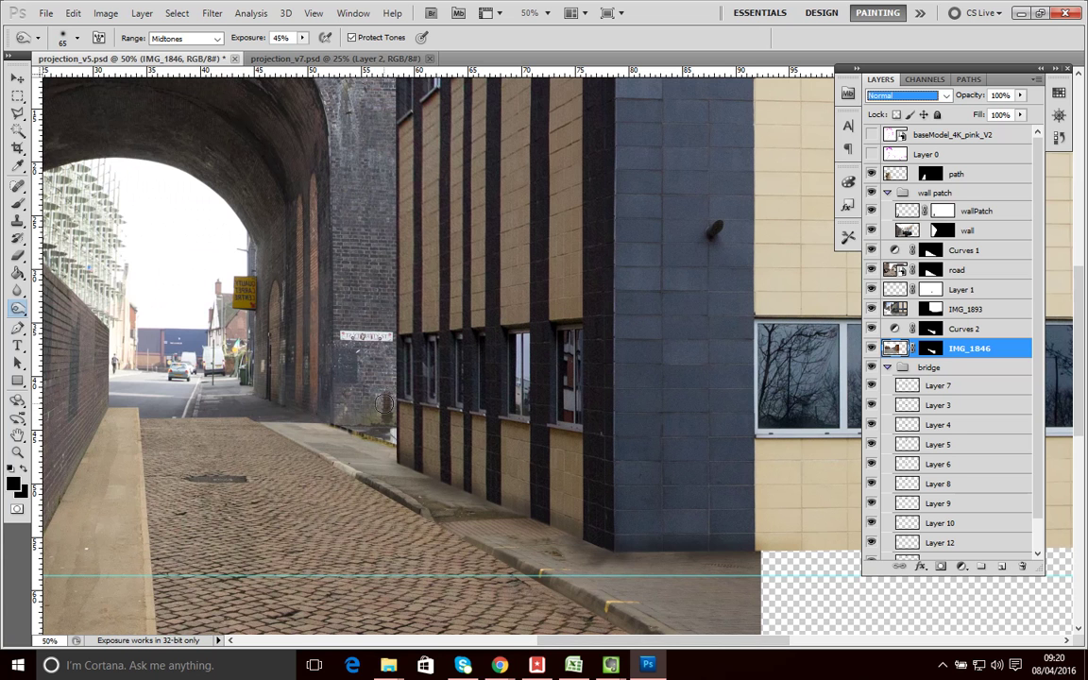
key("ctrl+plus")
key("ctrl+plus")
key("ctrl+plus")
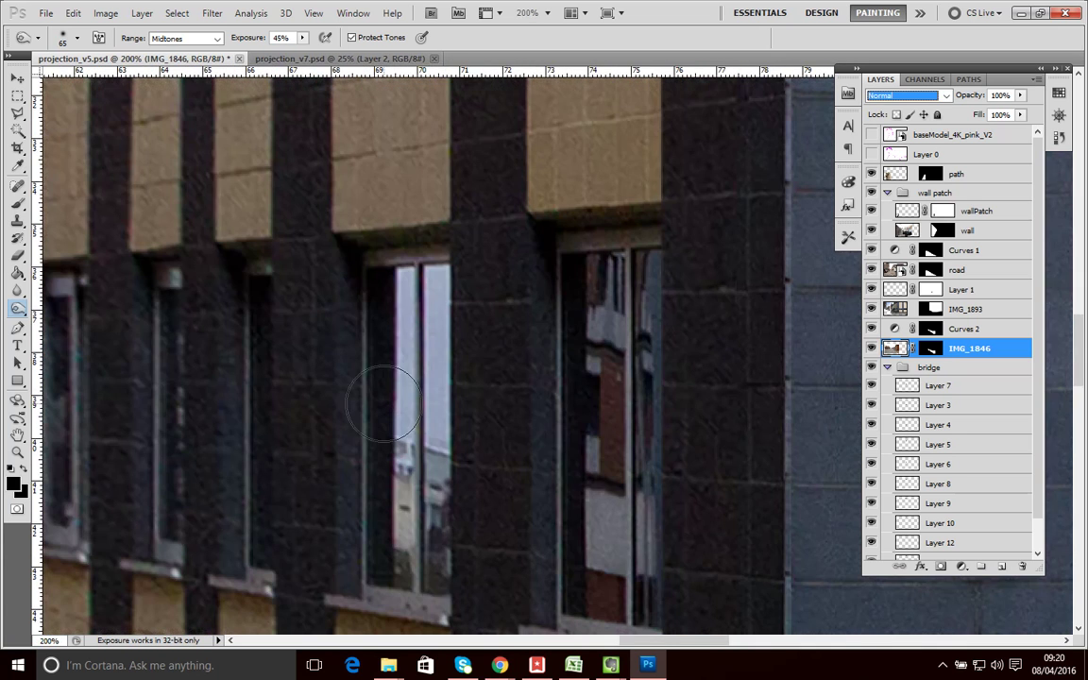
left_click_drag(626, 641, 535, 642)
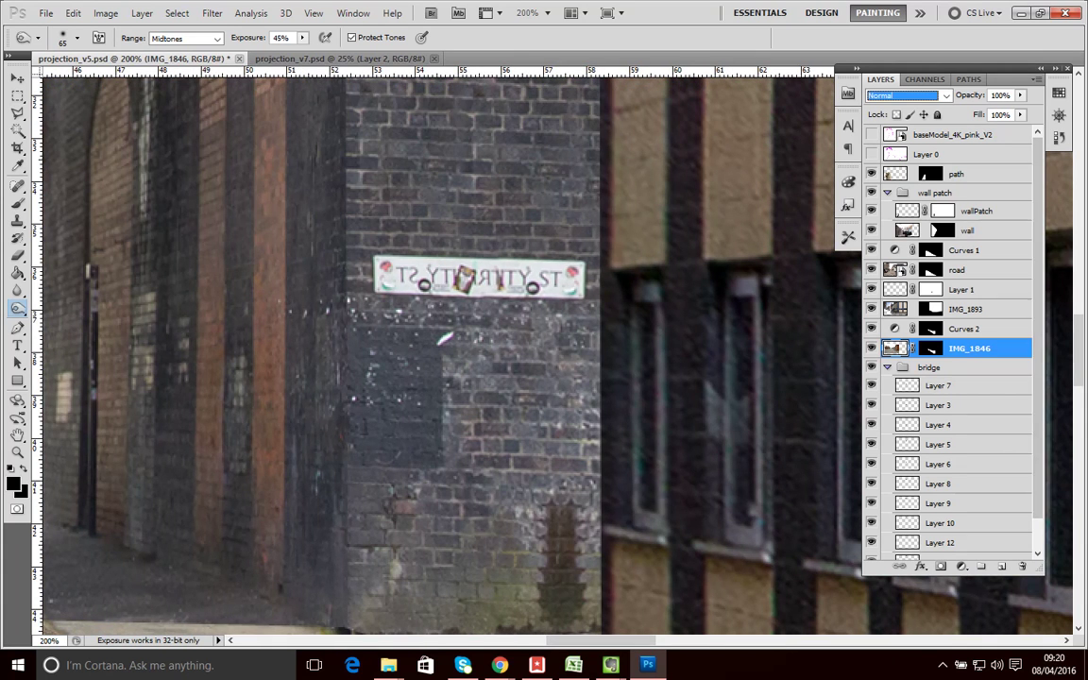
mouse_move(1080, 350)
left_mouse_down()
mouse_move(1083, 392)
mouse_move(1083, 374)
left_mouse_up()
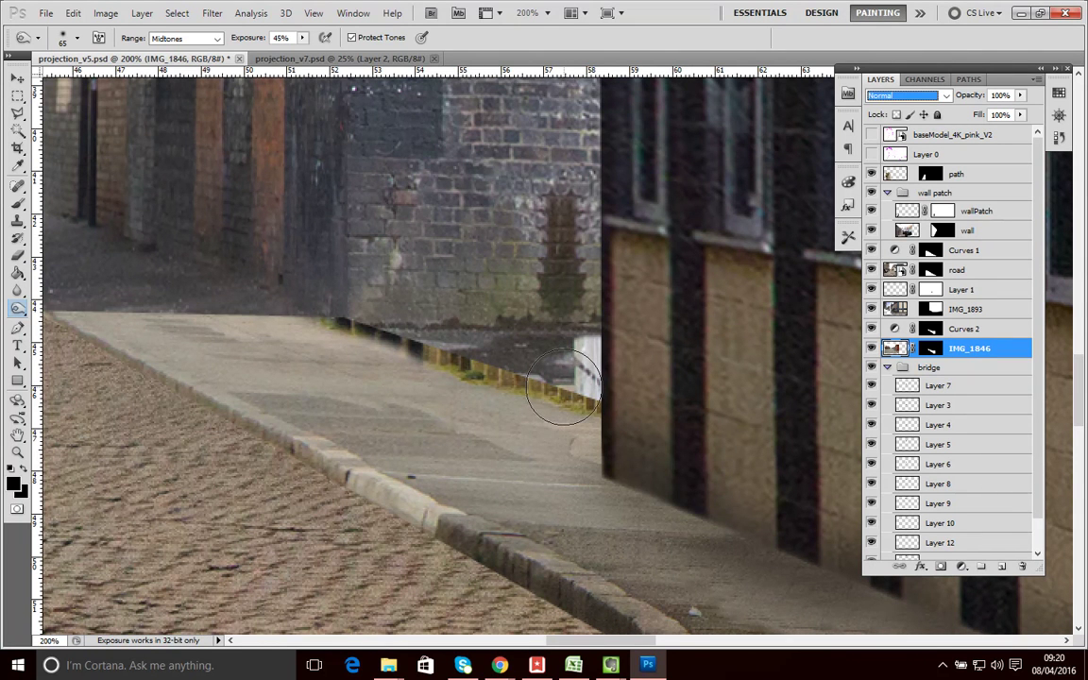
scroll(564, 388, "up", 1)
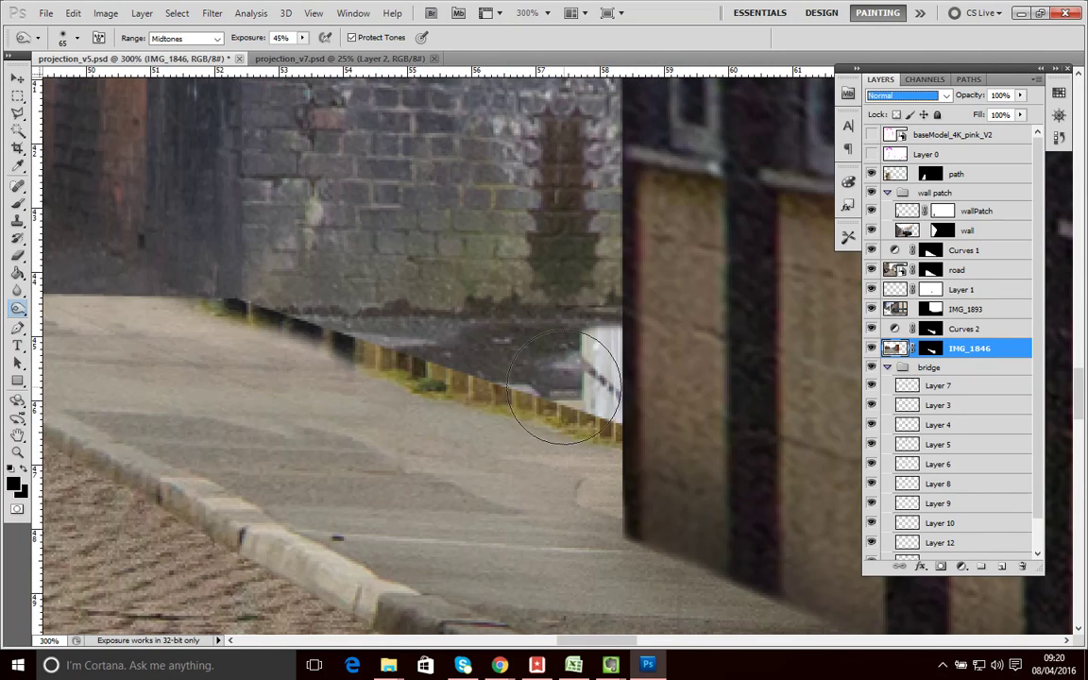
mouse_move(417, 363)
left_mouse_down()
mouse_move(606, 419)
mouse_move(676, 540)
mouse_move(650, 527)
mouse_move(838, 591)
mouse_move(705, 531)
mouse_move(659, 553)
mouse_move(858, 606)
mouse_move(692, 550)
mouse_move(924, 618)
mouse_move(726, 526)
mouse_move(735, 538)
mouse_move(721, 556)
mouse_move(847, 599)
left_mouse_up()
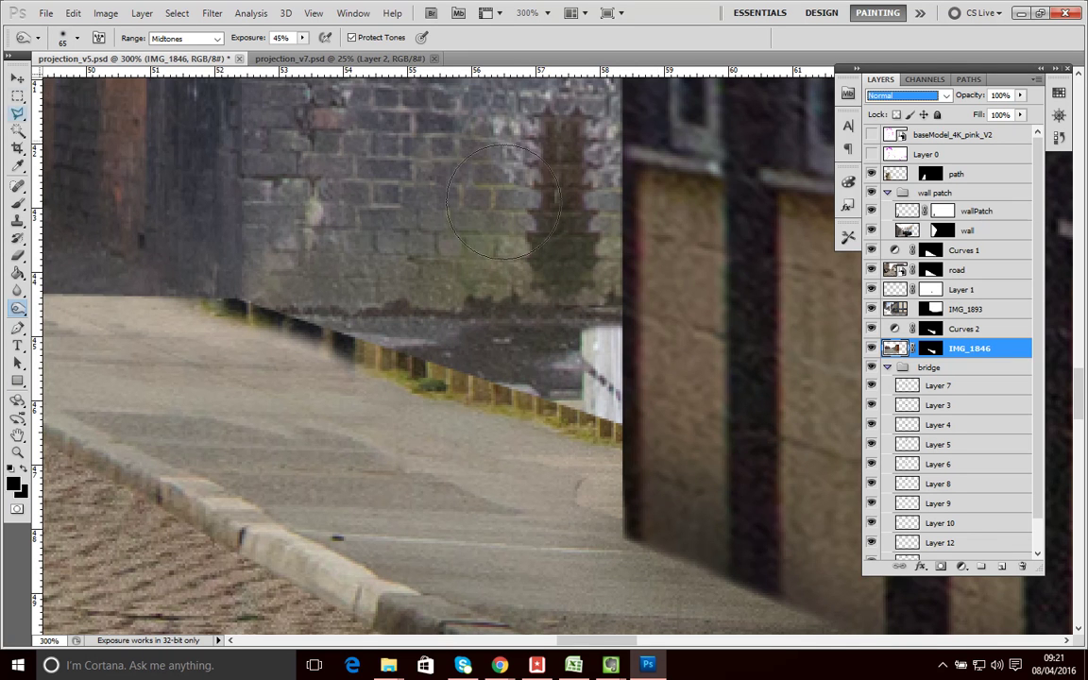
left_click(18, 112)
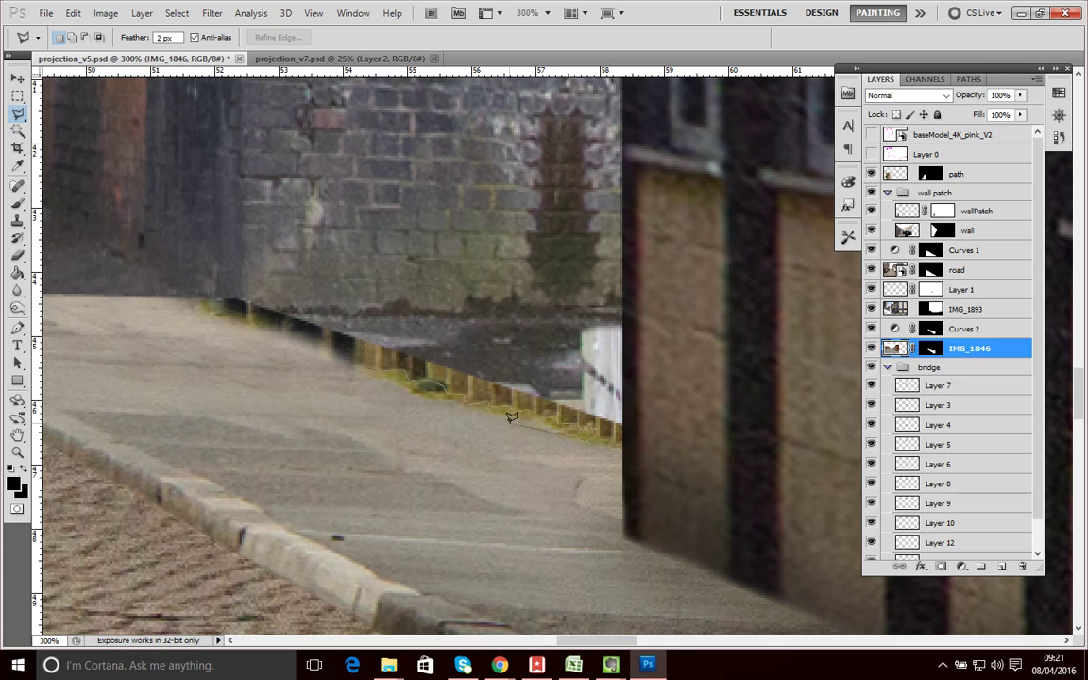
left_click(369, 362)
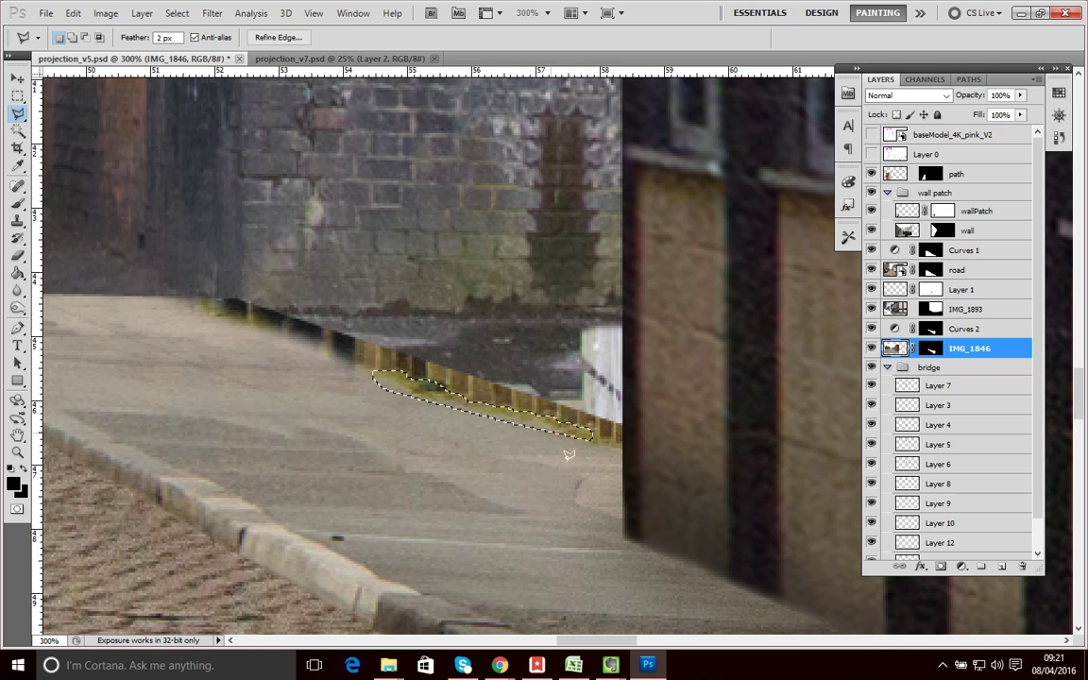
left_click(871, 348)
left_click(871, 349)
key("ctrl+j")
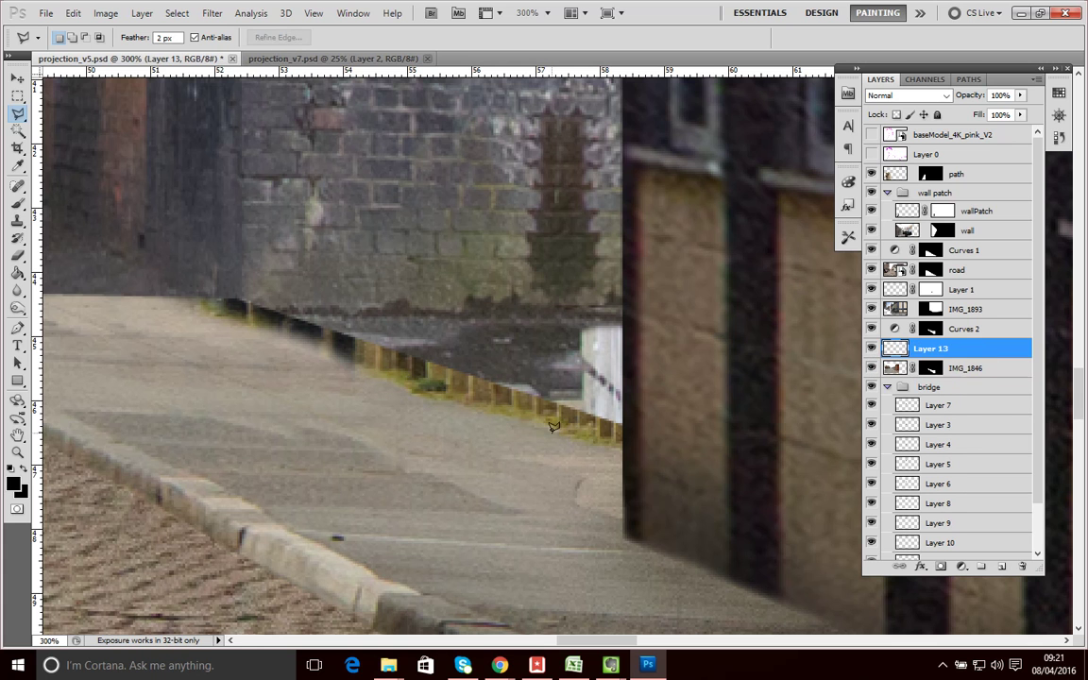
Step: Move the copied grass strip to the foot of the building's far corner and place its layer above IMG_1893
left_click(24, 77)
left_click_drag(477, 403, 610, 526)
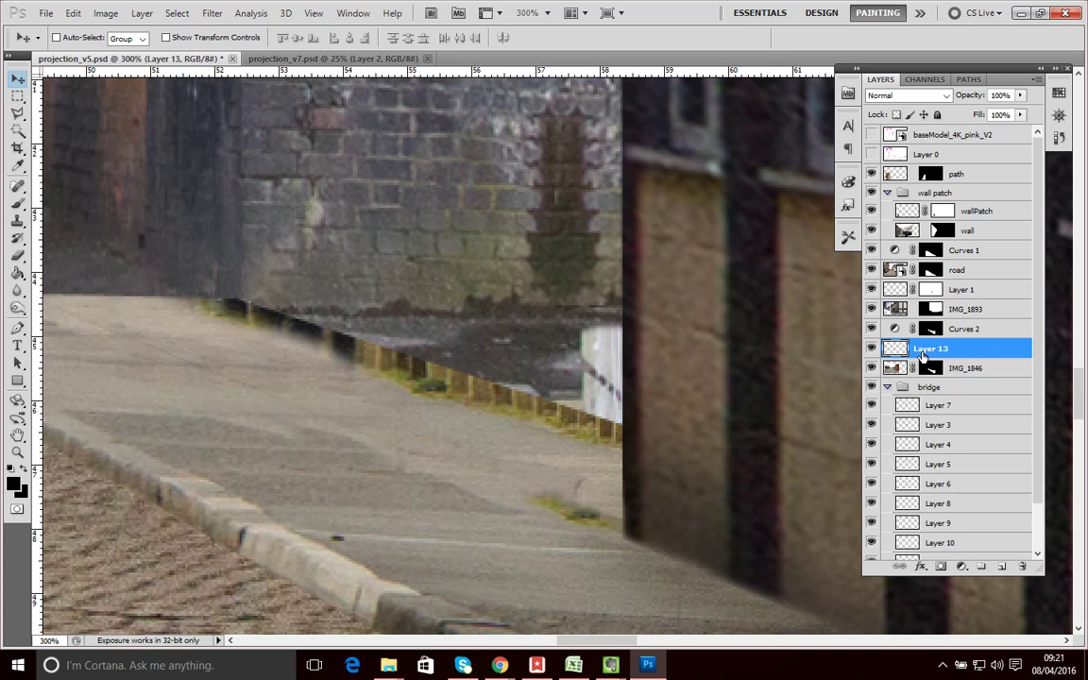
left_click_drag(923, 353, 922, 310)
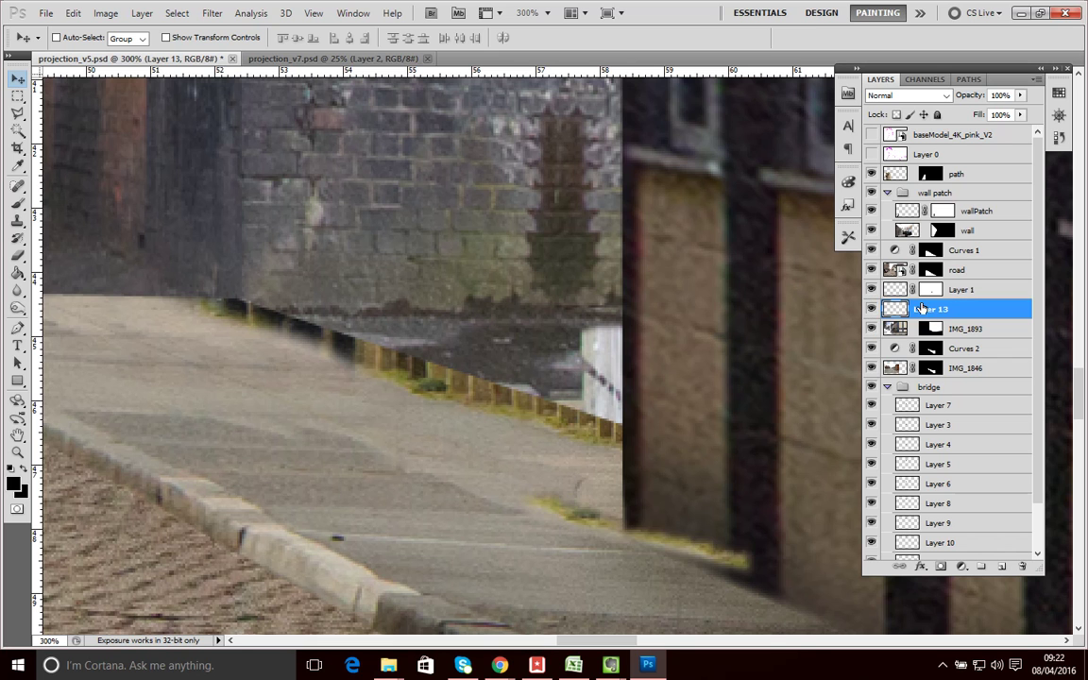
left_click_drag(704, 558, 694, 561)
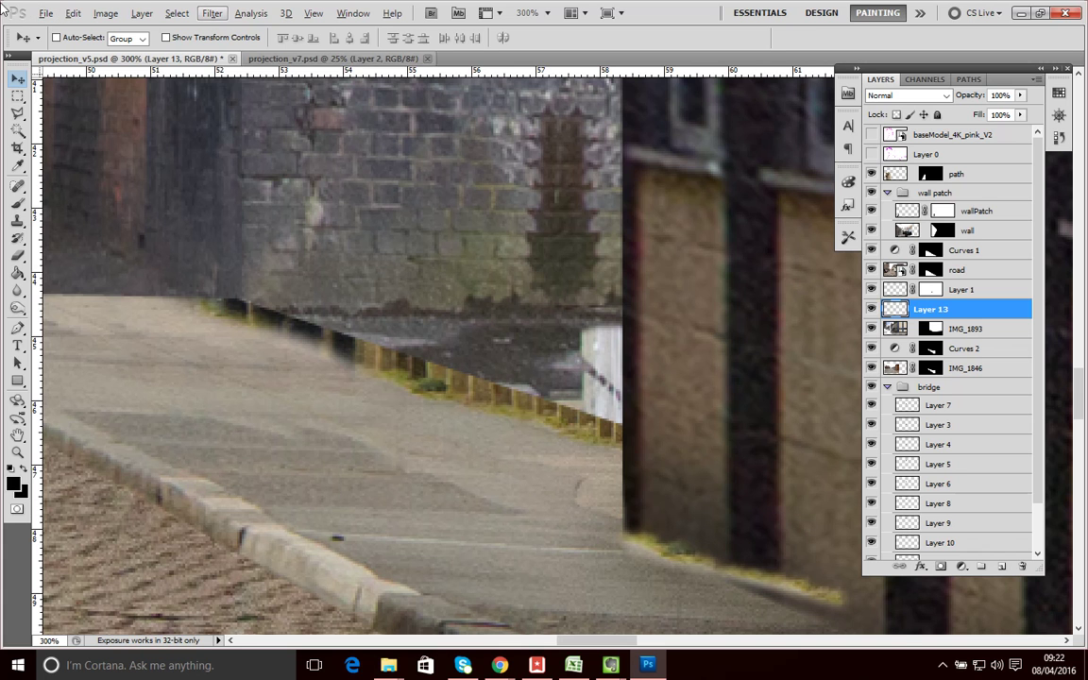
mouse_move(699, 450)
left_mouse_down()
mouse_move(666, 425)
mouse_move(682, 445)
left_mouse_up()
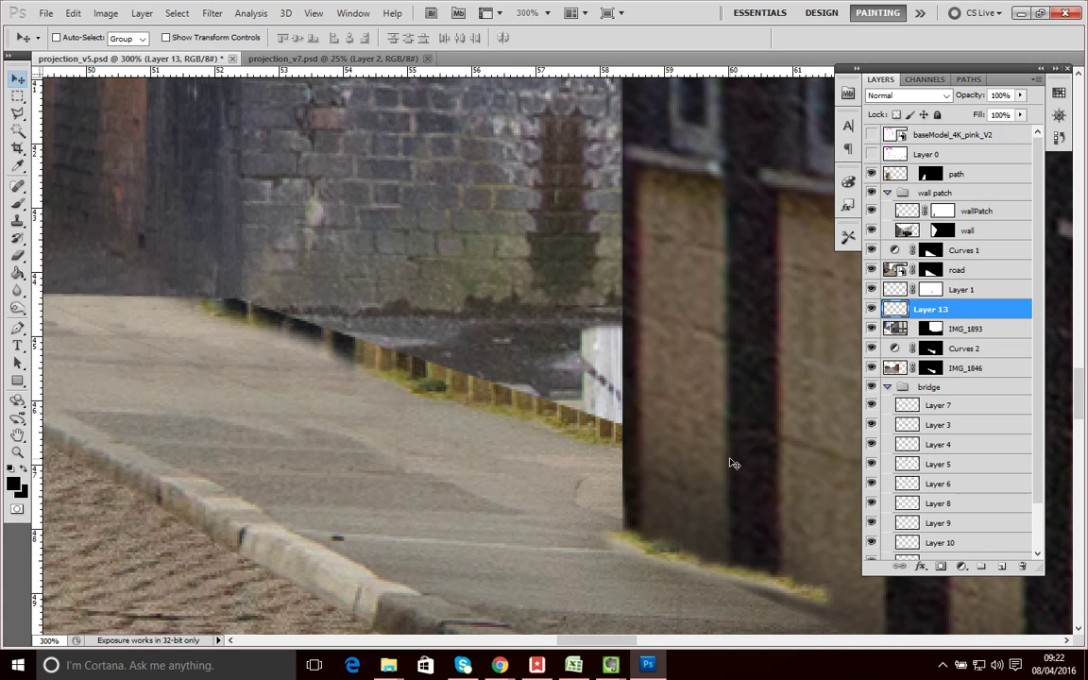
left_click_drag(742, 464, 610, 450)
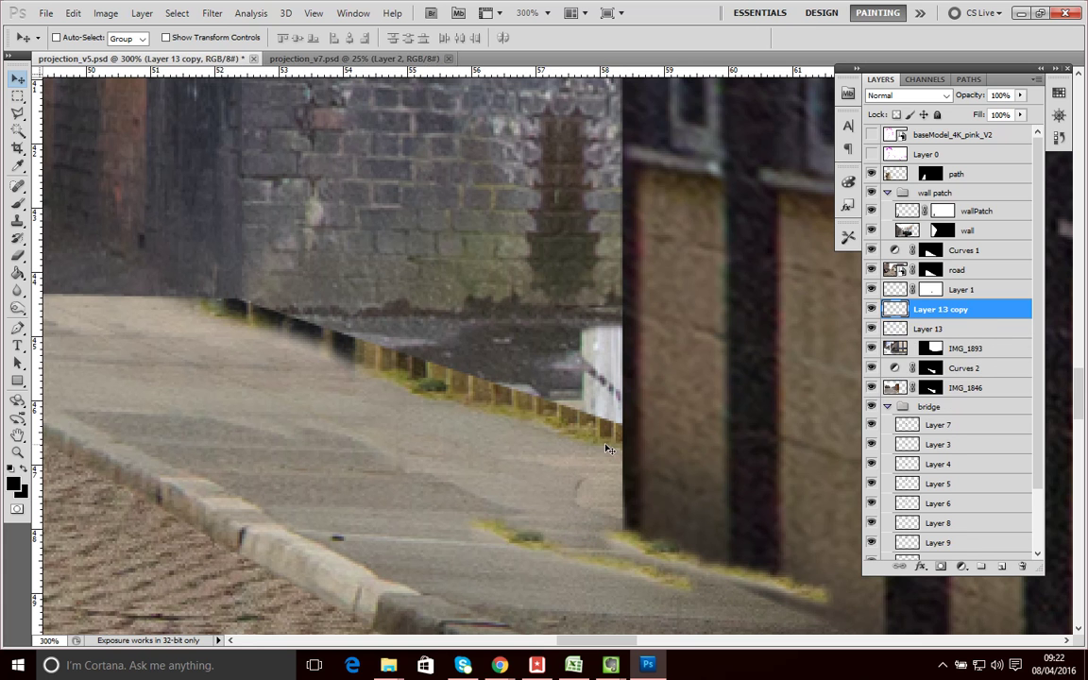
key("ctrl+z")
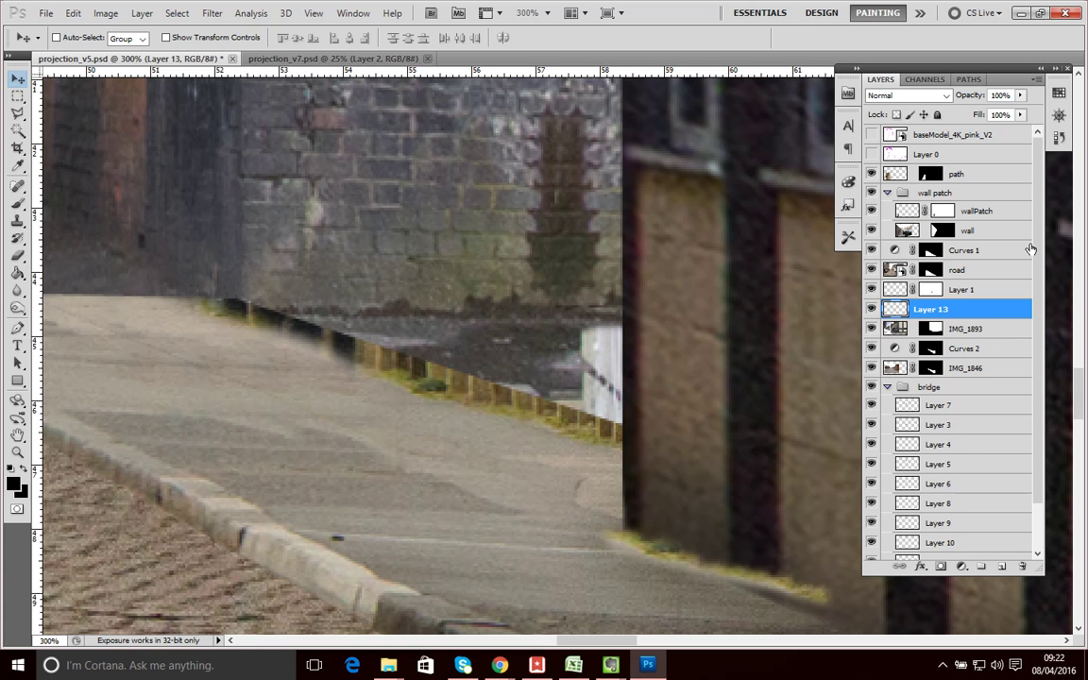
Step: Free-transform the grass strip on Layer 13 to about 102% width, 121% height and 3.8° rotation, aligning it with the building's base
scroll(425, 359, "down", 5)
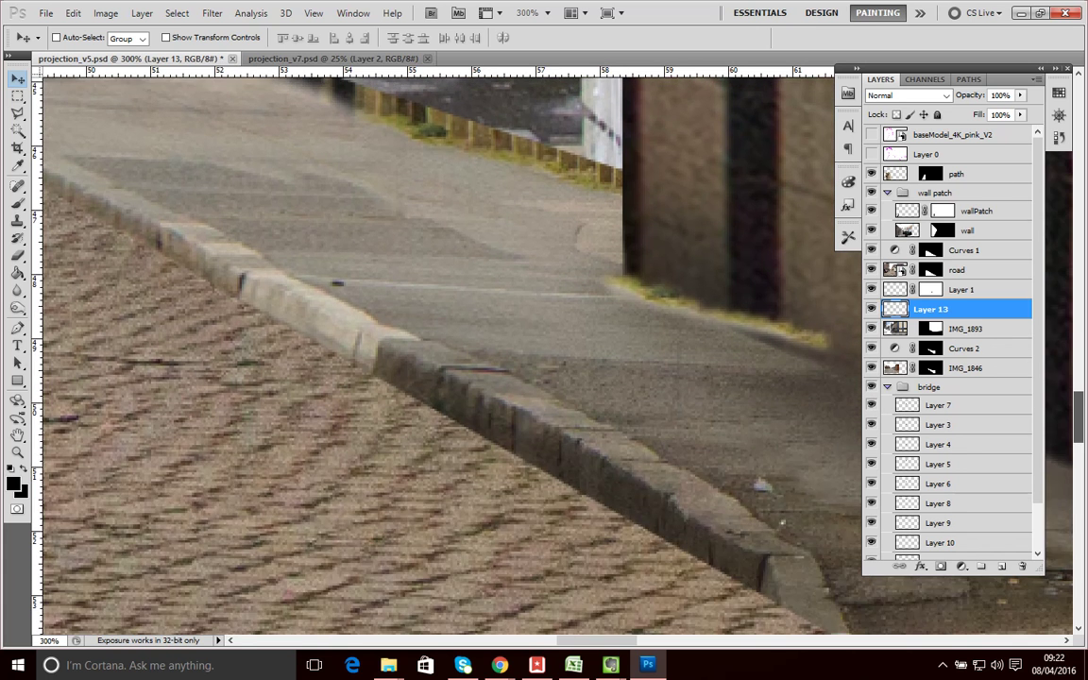
scroll(425, 359, "up", 1)
left_click_drag(586, 642, 627, 648)
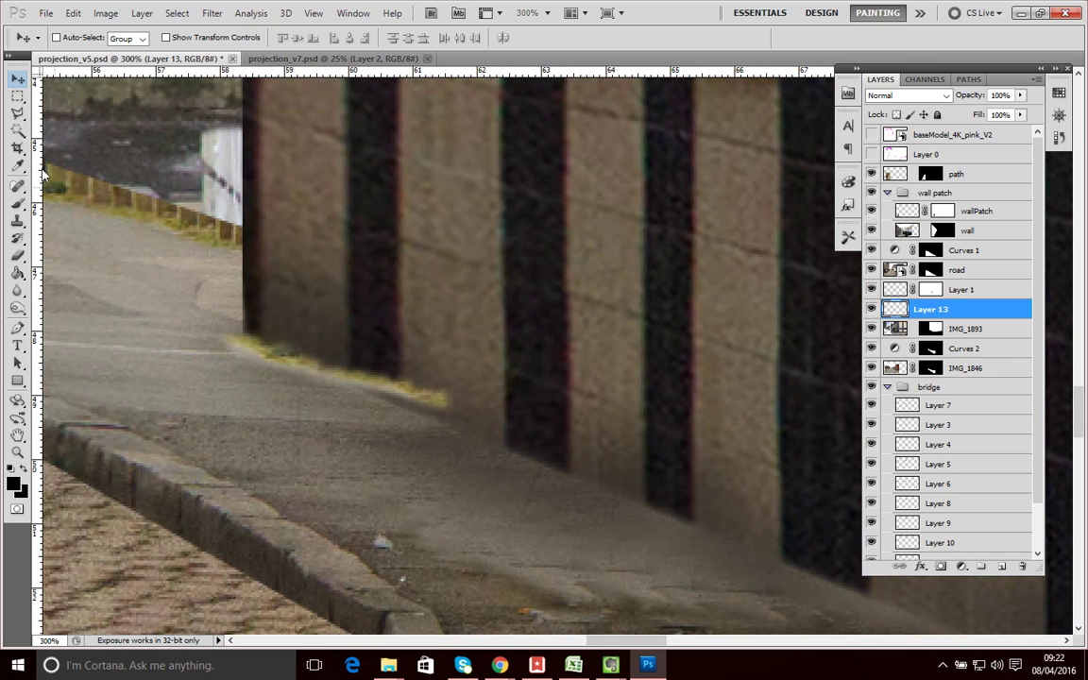
left_click(74, 14)
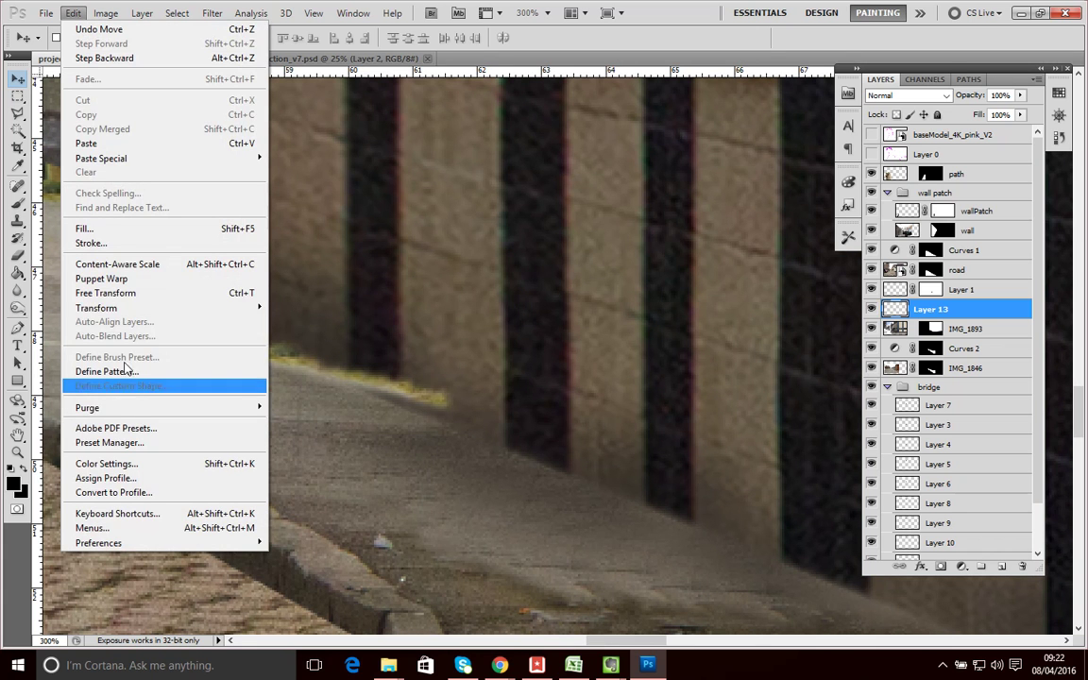
left_click(152, 295)
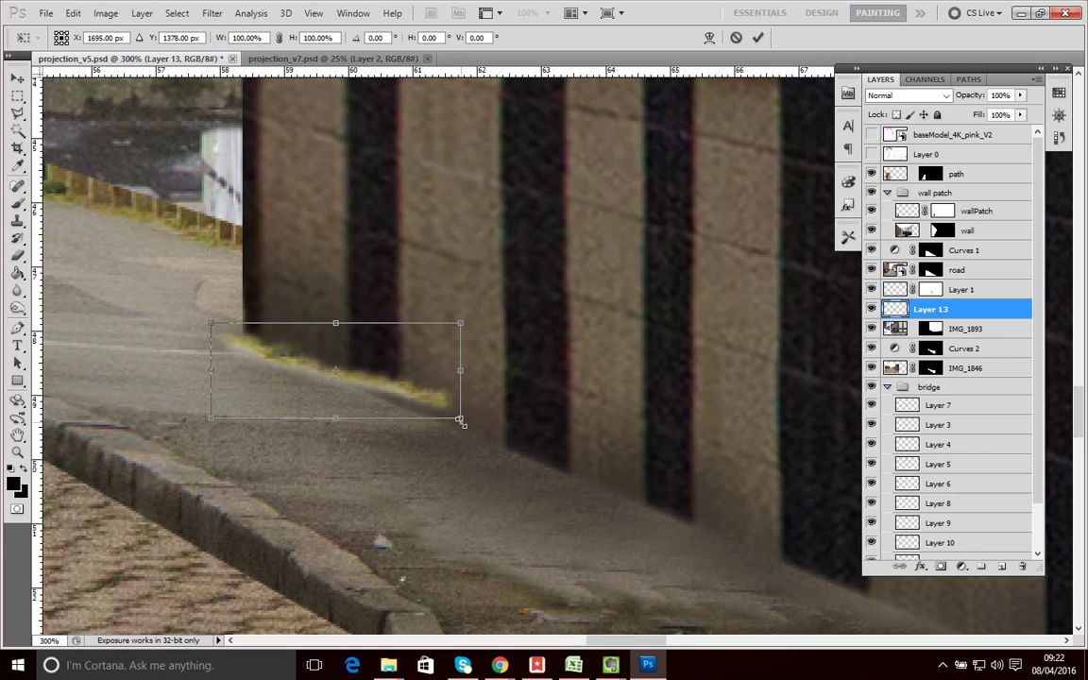
left_click_drag(460, 371, 456, 431)
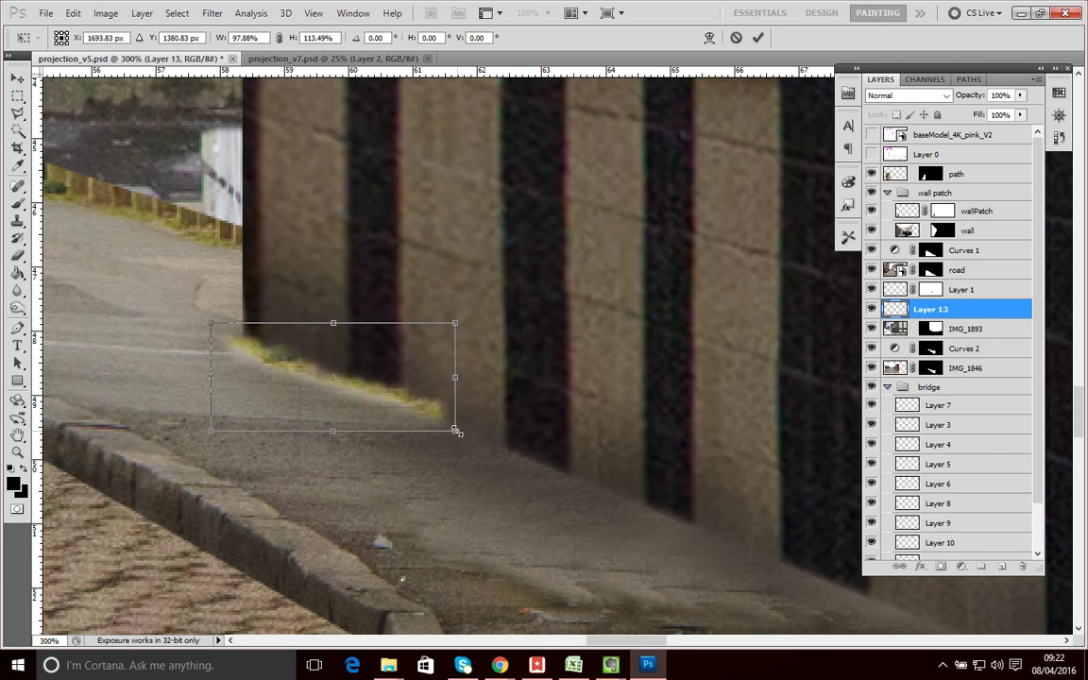
left_click_drag(457, 323, 480, 296)
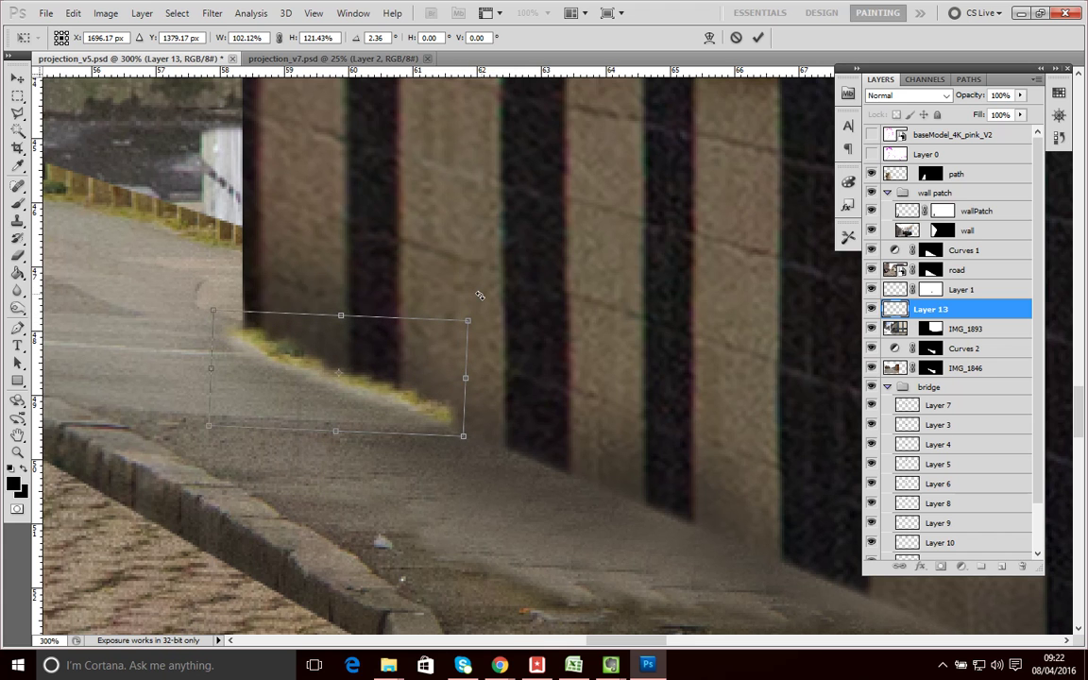
left_click_drag(482, 280, 483, 282)
key("Left")
left_click_drag(344, 384, 346, 390)
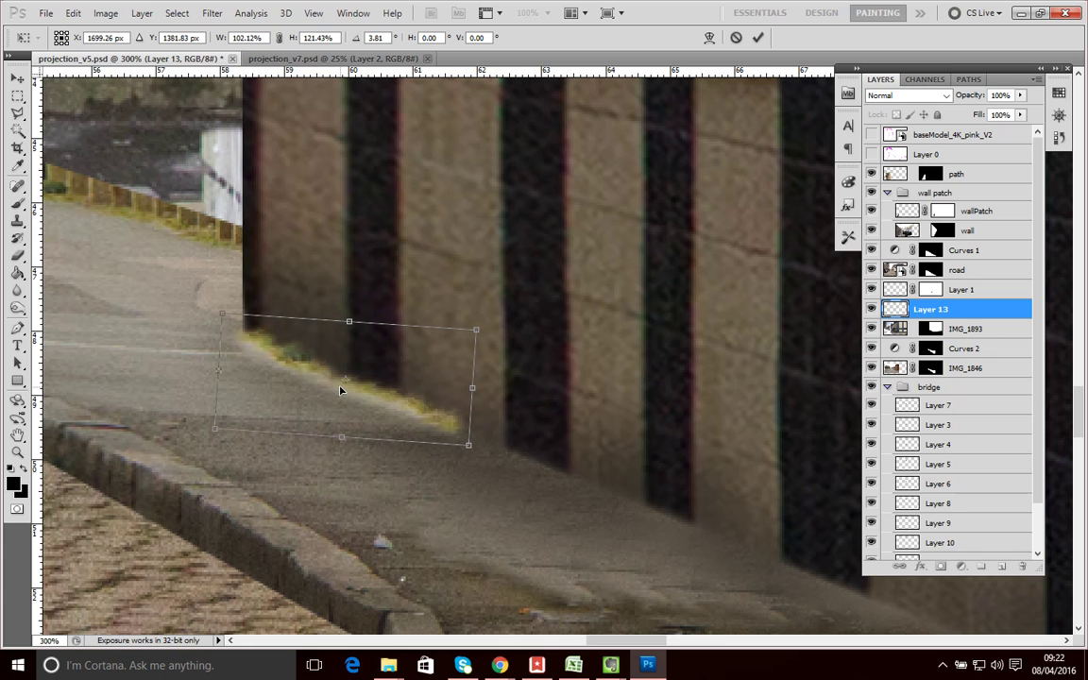
key("Return")
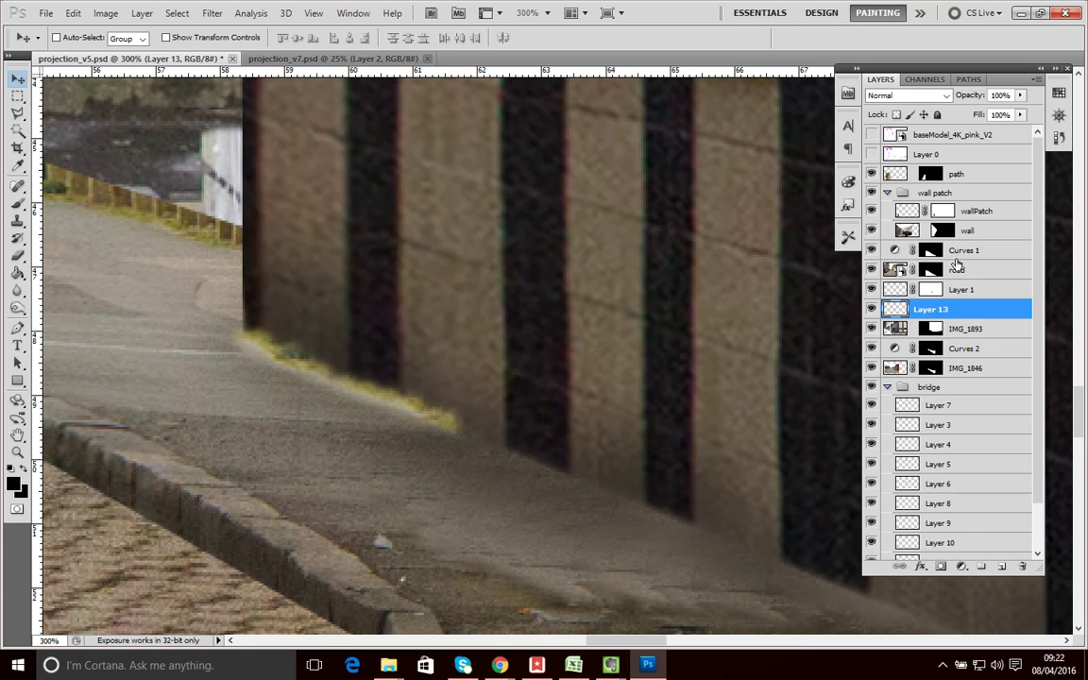
Step: Darken the grass strip on Layer 13 along the building's base with the Burn tool at 65 px, Midtones range and 45% exposure
left_click(18, 308)
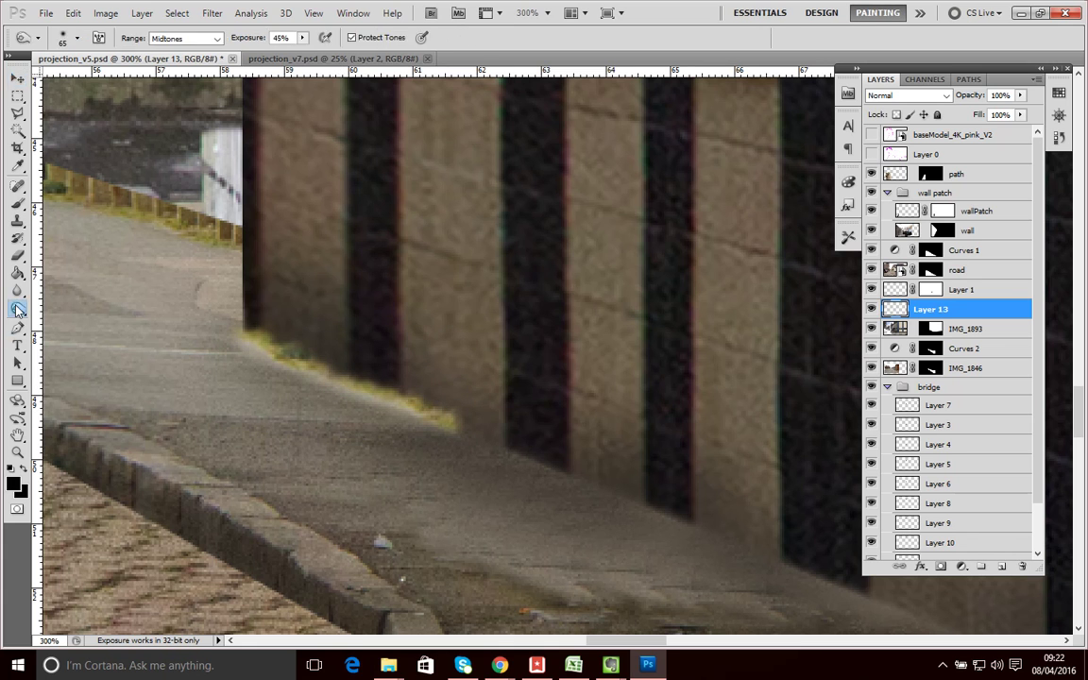
mouse_move(187, 333)
left_mouse_down()
mouse_move(265, 352)
mouse_move(263, 327)
mouse_move(314, 355)
mouse_move(302, 352)
mouse_move(448, 397)
left_mouse_up()
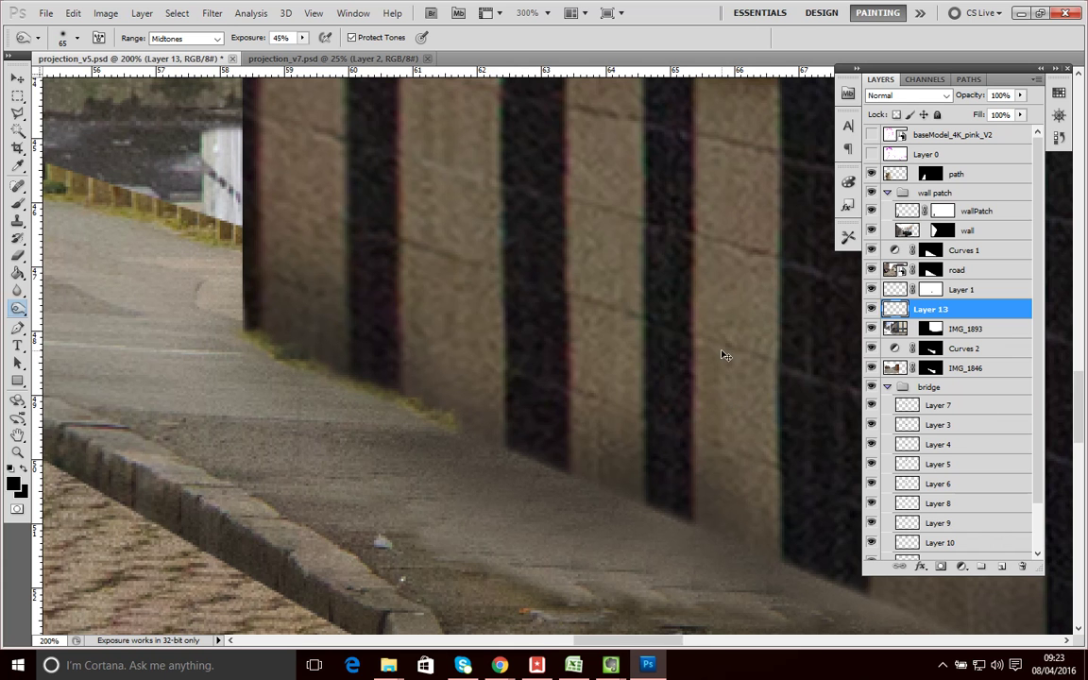
scroll(723, 354, "down", 3)
scroll(725, 355, "down", 1)
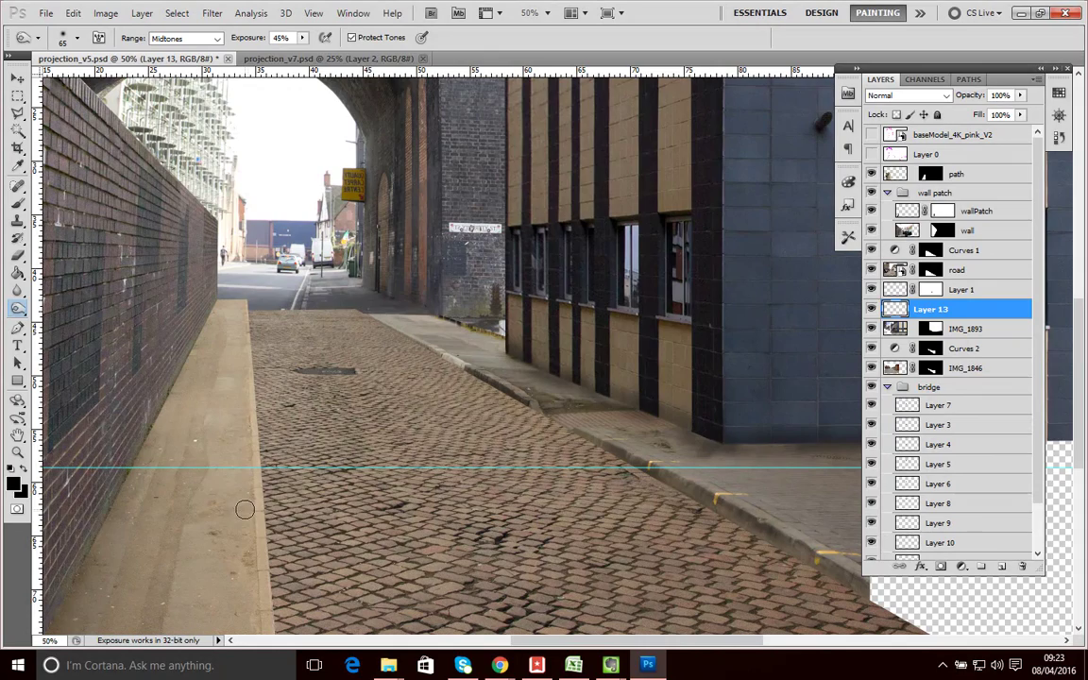
Step: Switch to the projection_v7.psd document, widen its layer list and hide the baseModel_4K_pink_V2 wireframe layer
left_click(274, 58)
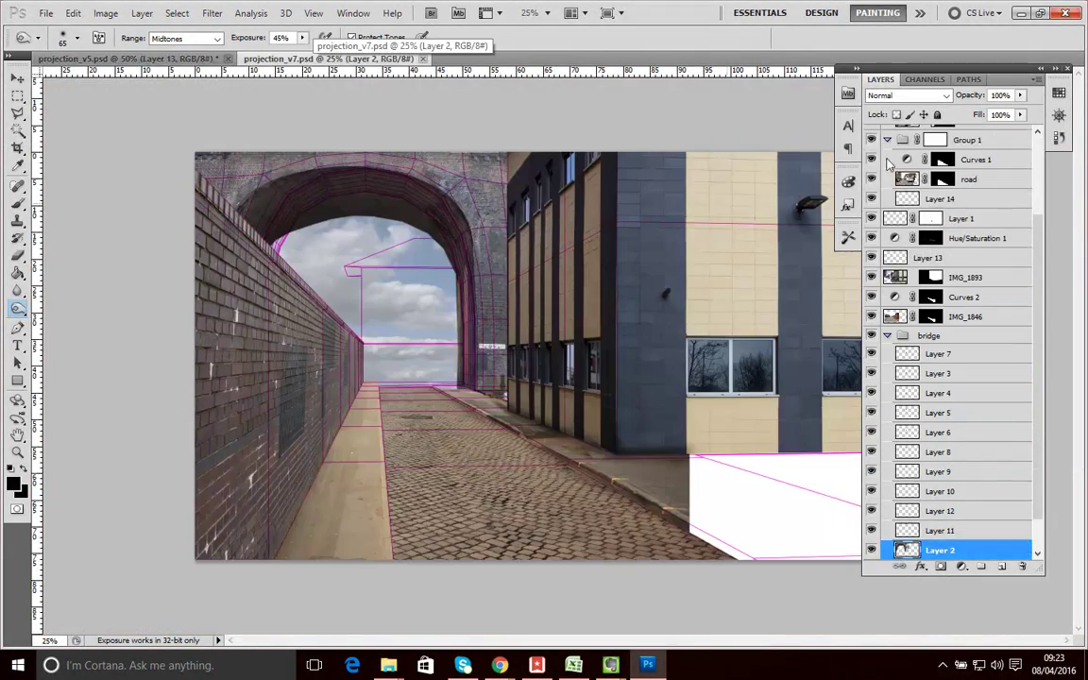
left_click_drag(1044, 258, 1068, 257)
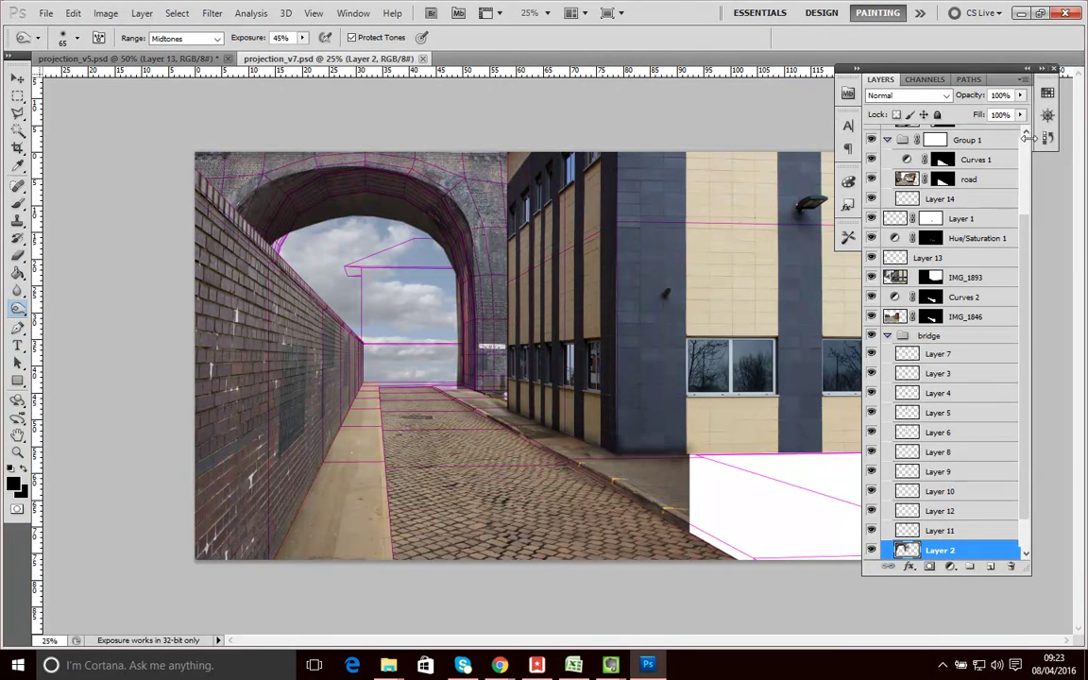
scroll(1058, 127, "up", 3)
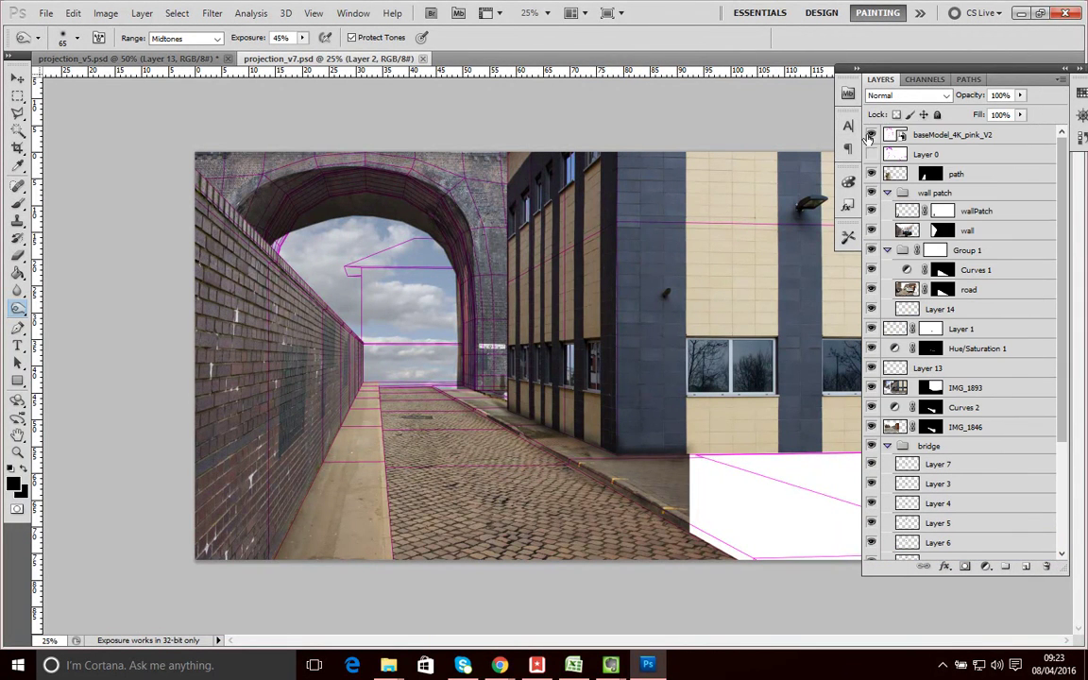
left_click(870, 135)
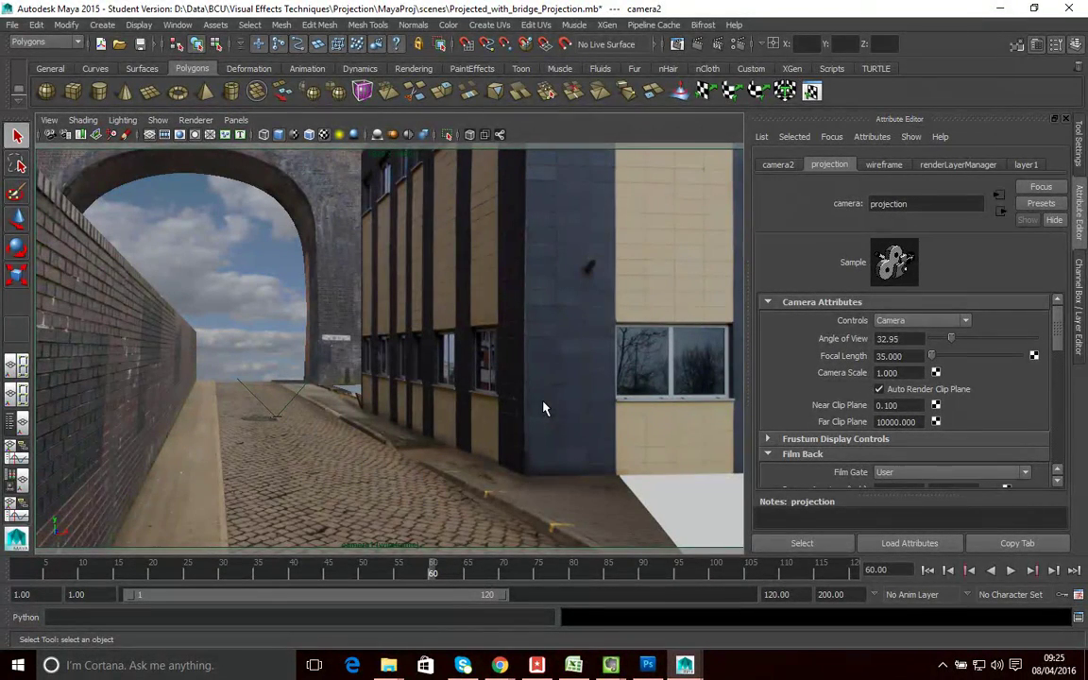
Step: Switch to Maya, play the camera2 animation of the projected street scene and scrub through it to frame 65
key("alt+v")
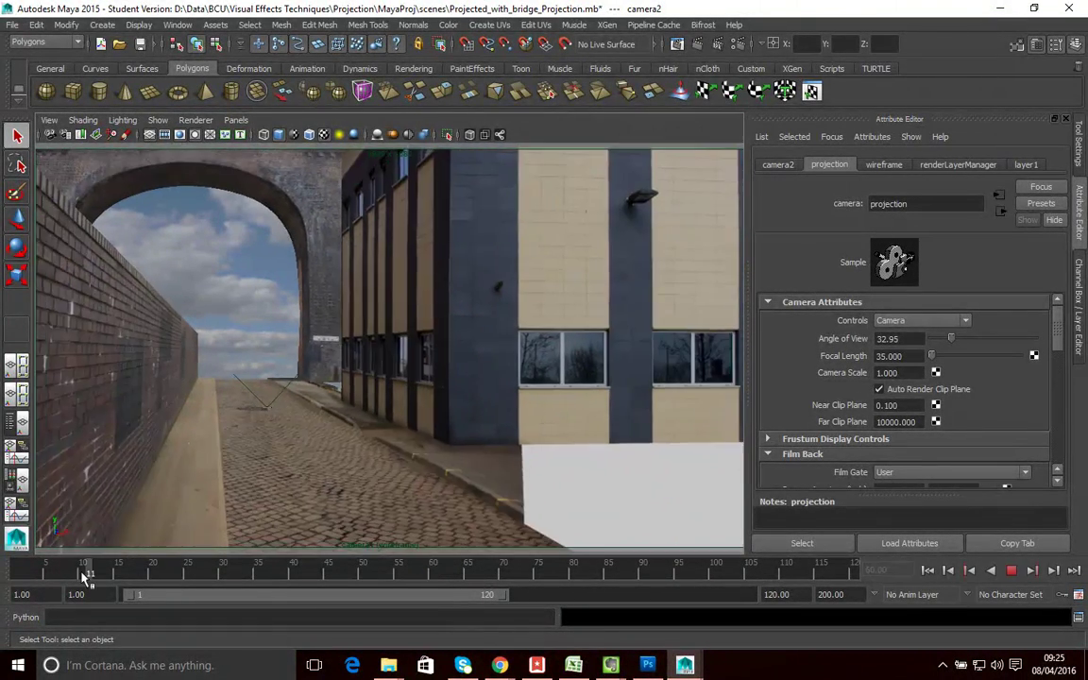
left_click_drag(19, 567, 467, 564)
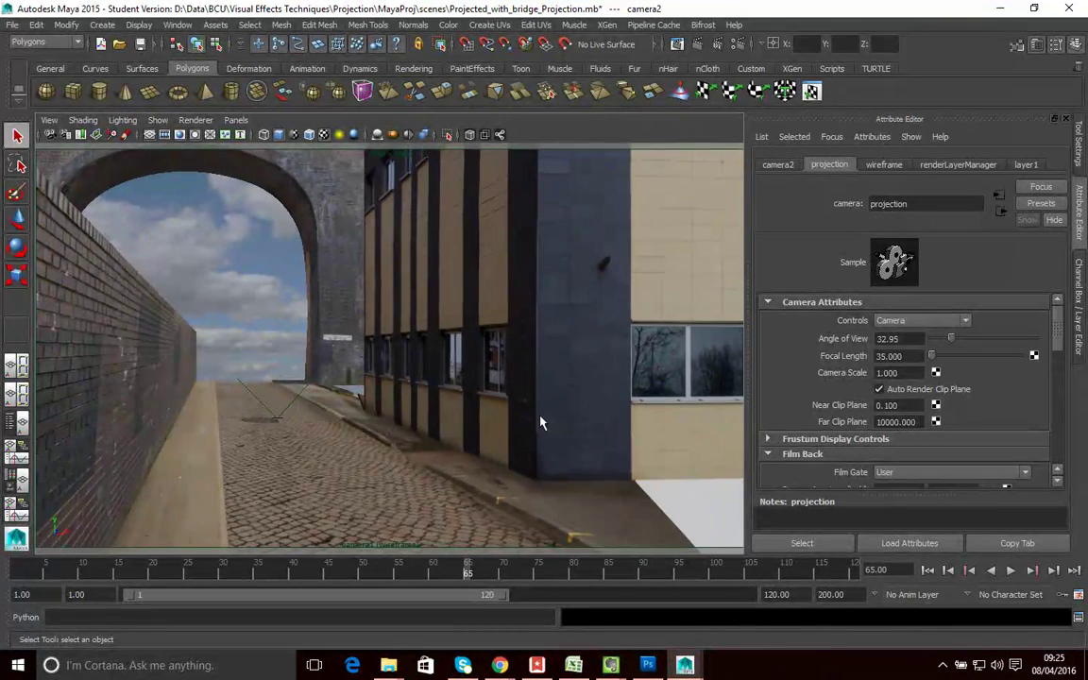